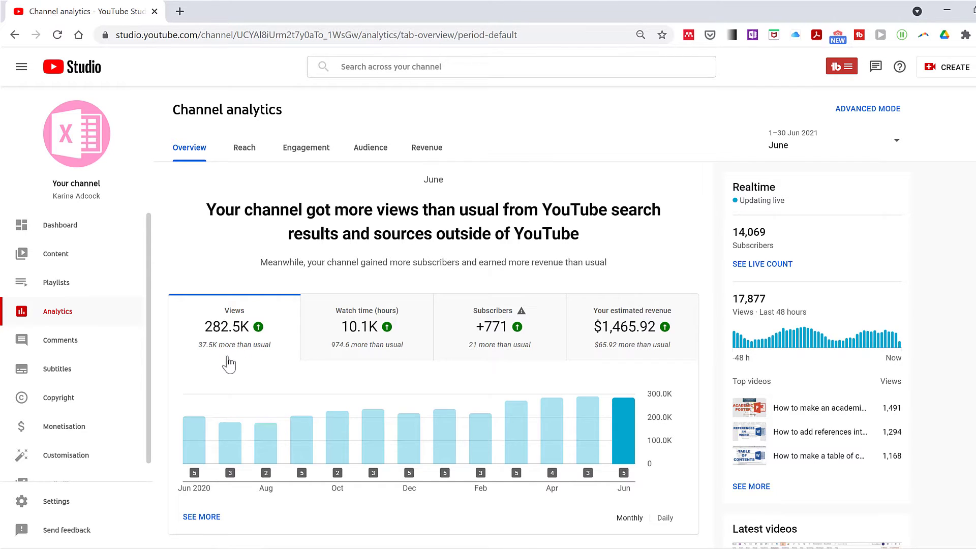
- Open the detailed report of the channel's views by date and show daily data for the Lifetime period
scroll(227, 351, "down", 1)
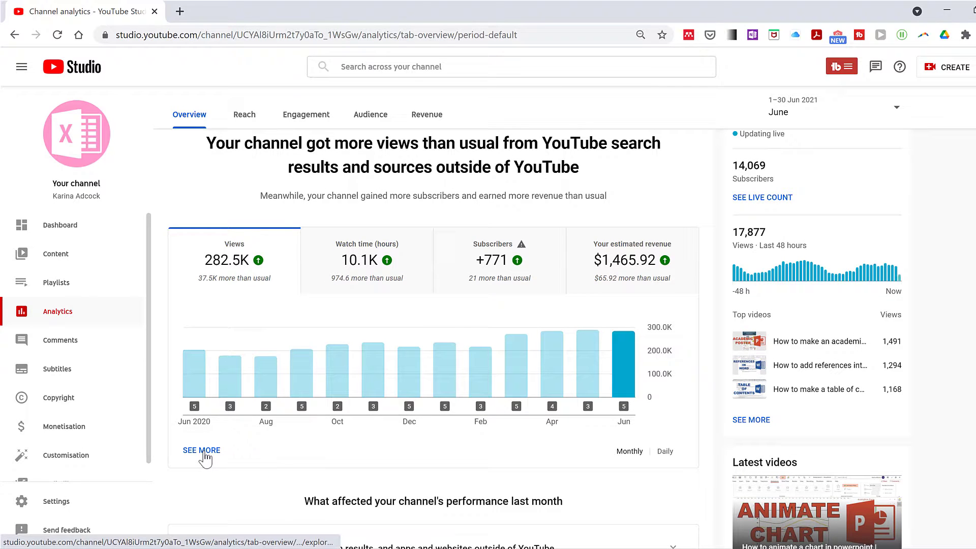
left_click(202, 451)
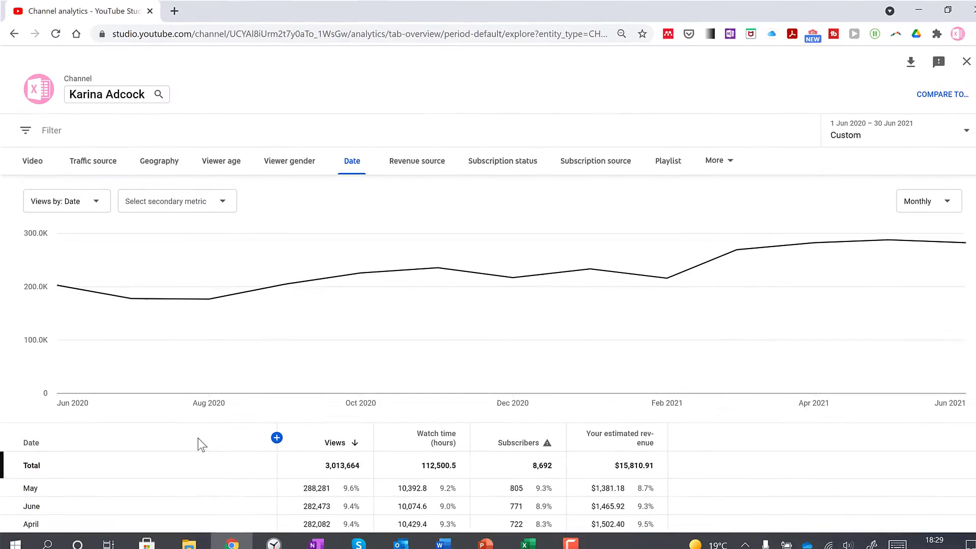
left_click(922, 206)
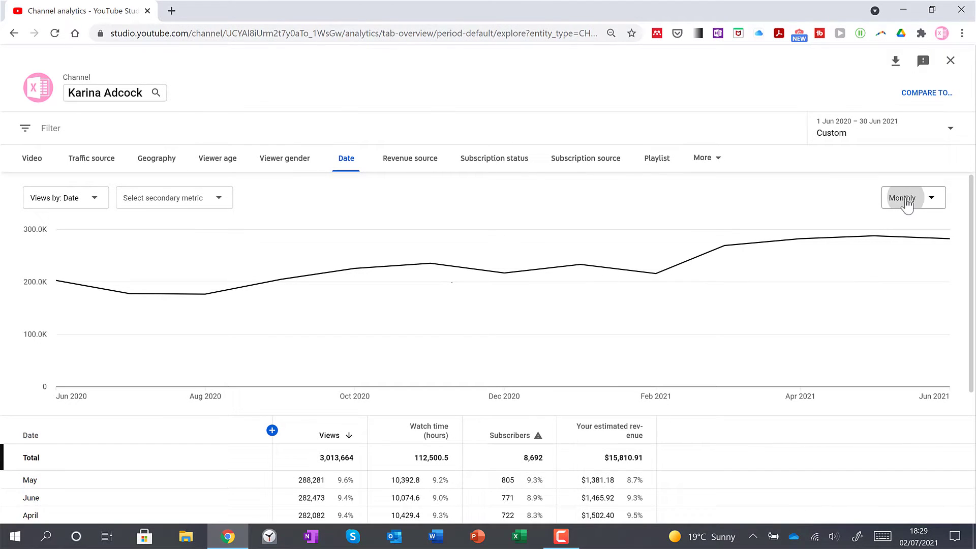
left_click(912, 202)
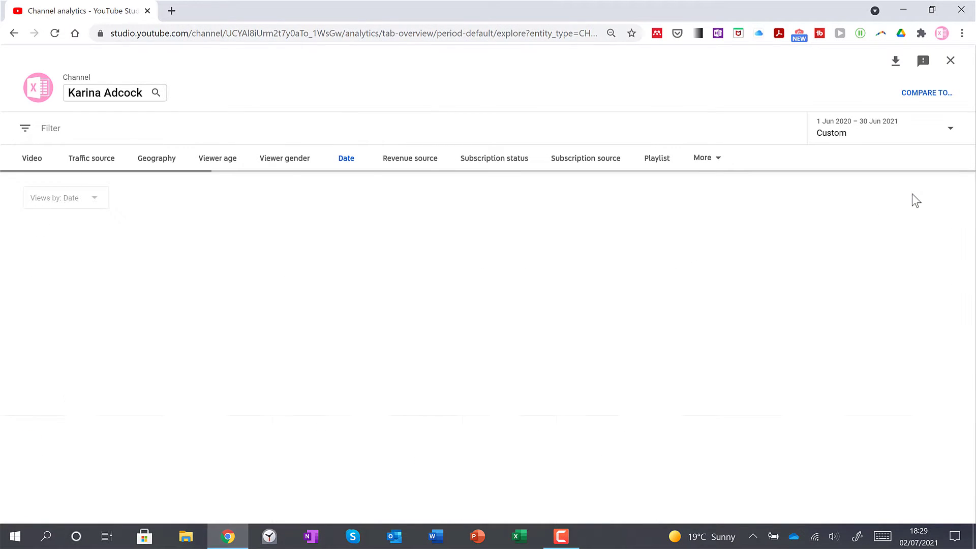
left_click(949, 133)
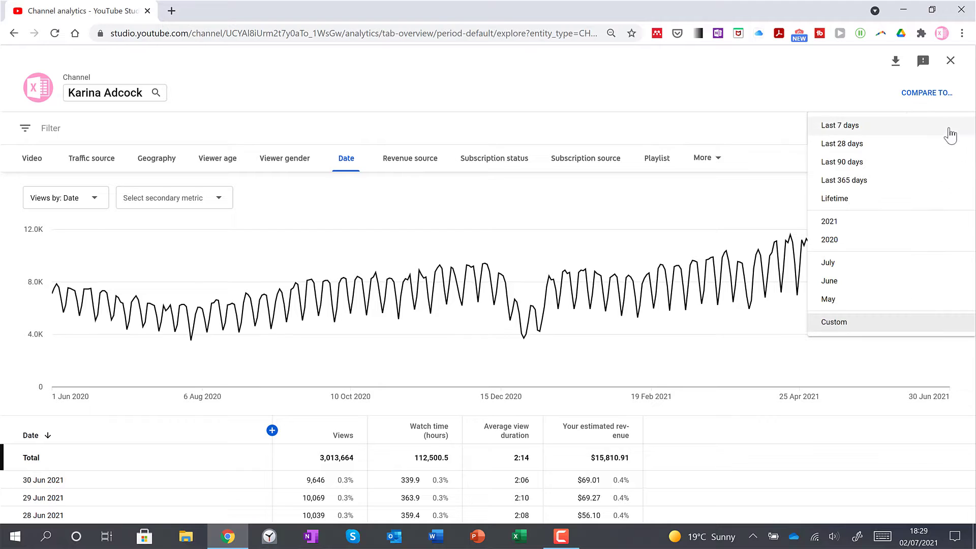
left_click(880, 199)
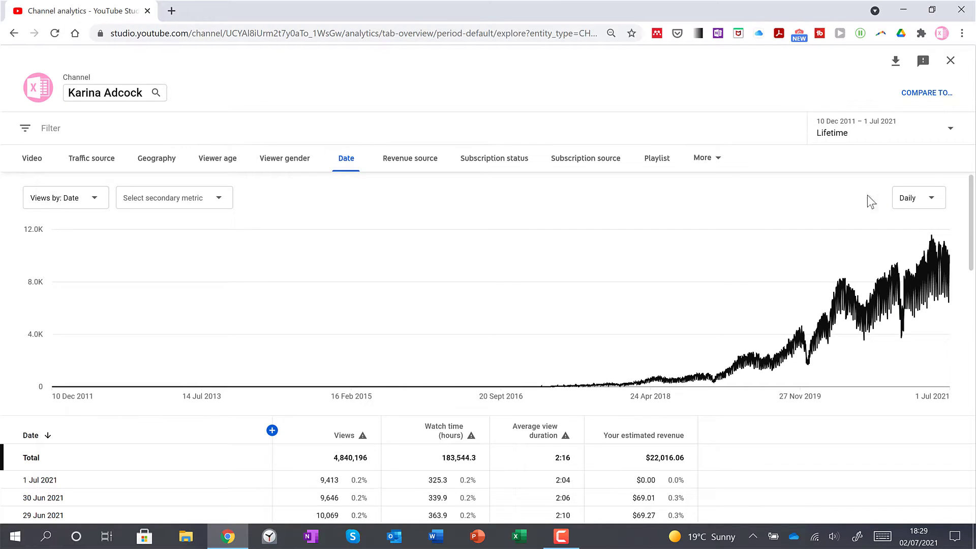
- Add Videos published as the secondary metric on the views chart
left_click(219, 201)
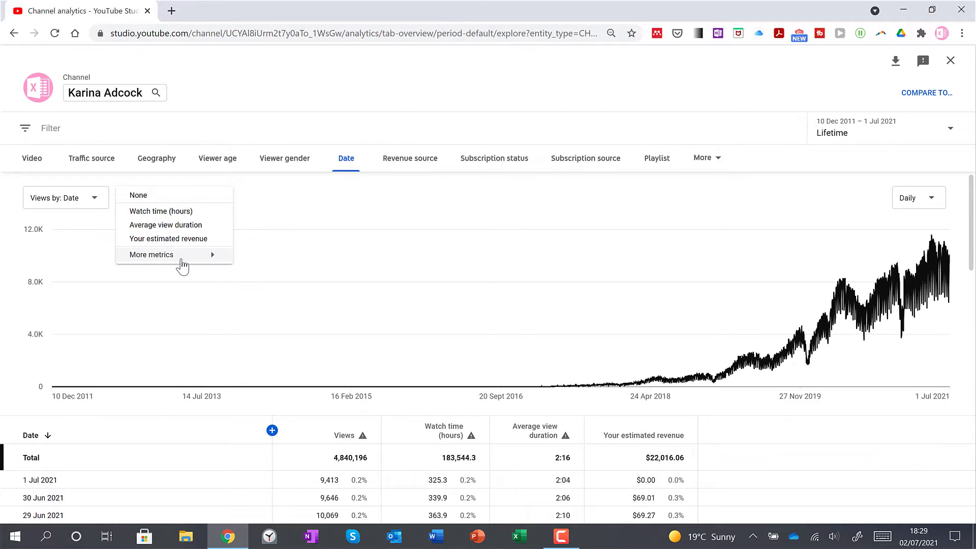
left_click(193, 264)
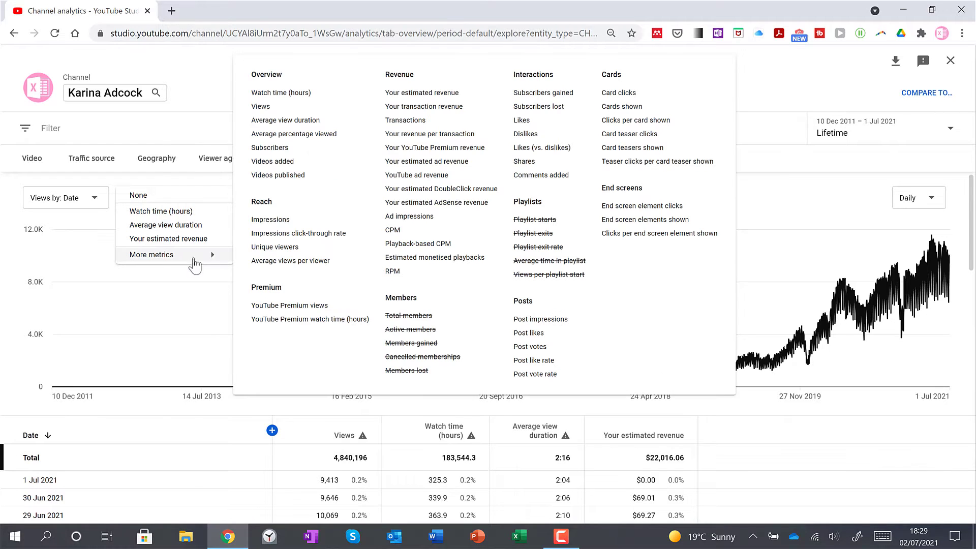
left_click(280, 176)
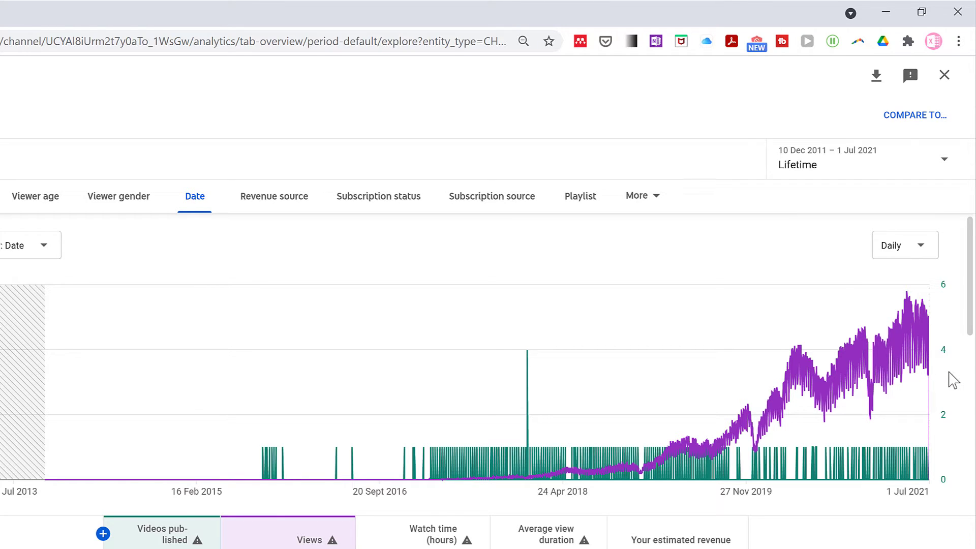
- Set a custom report period from 01/01/2018 to 31/12/2018 and apply it
left_click(945, 163)
left_click(827, 406)
left_click_drag(859, 155, 764, 157)
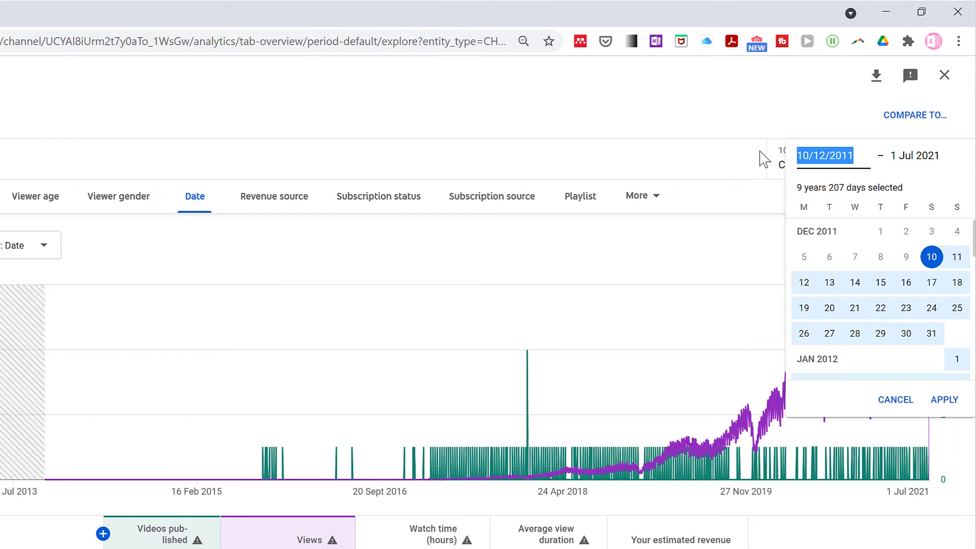
key("BackSpace")
type("01/01/2018")
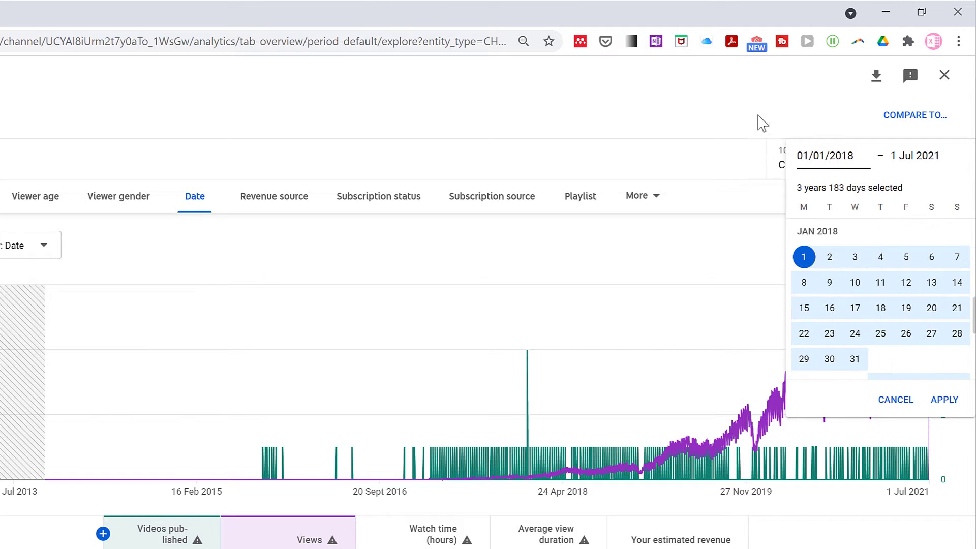
left_click(948, 154)
left_click_drag(948, 154, 887, 150)
type("31/12")
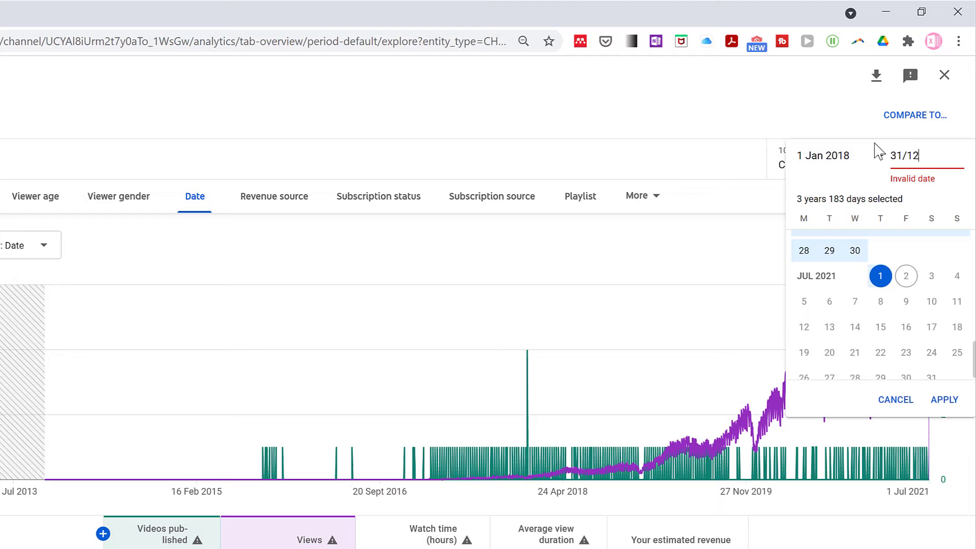
type("/2018")
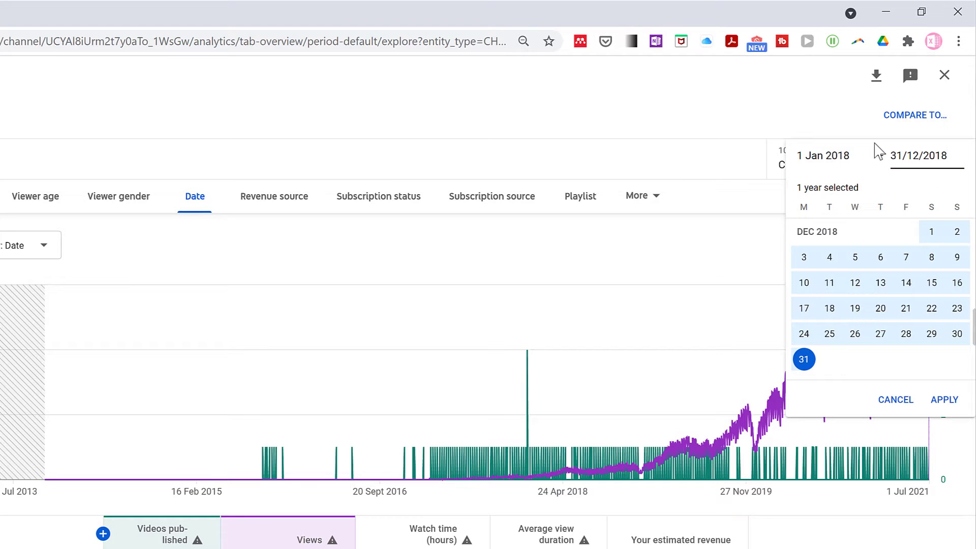
left_click(949, 406)
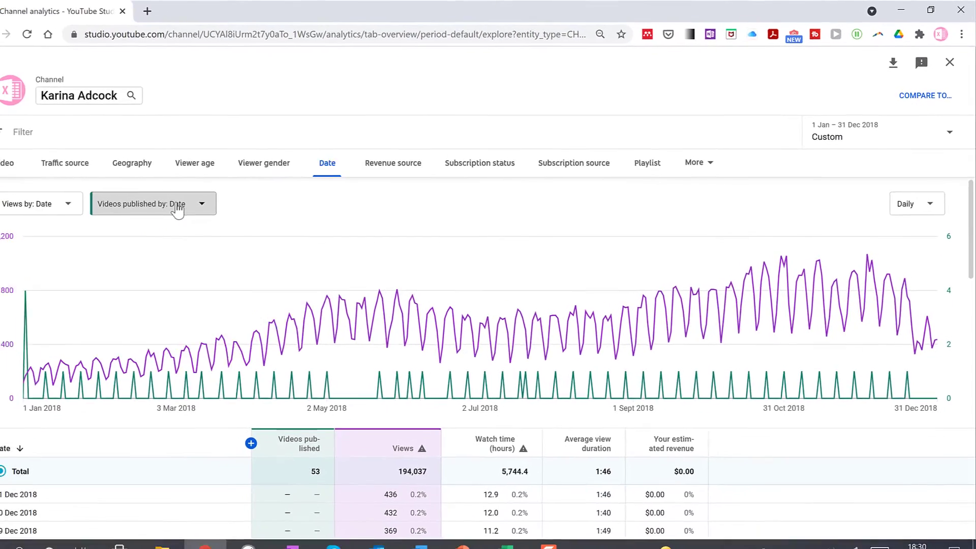
- Remove the secondary metric from the chart and add a period-over-period comparison
left_click(174, 201)
left_click(174, 196)
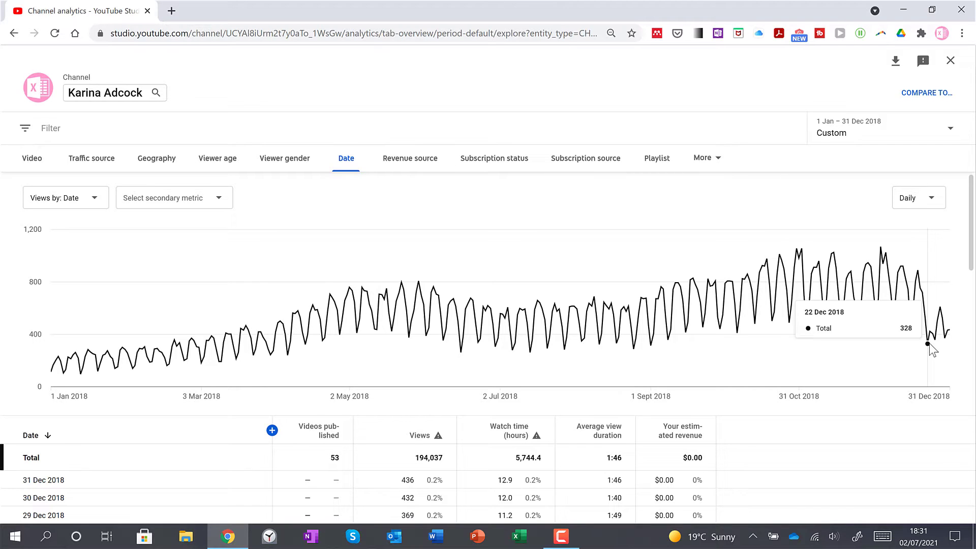
left_click(929, 98)
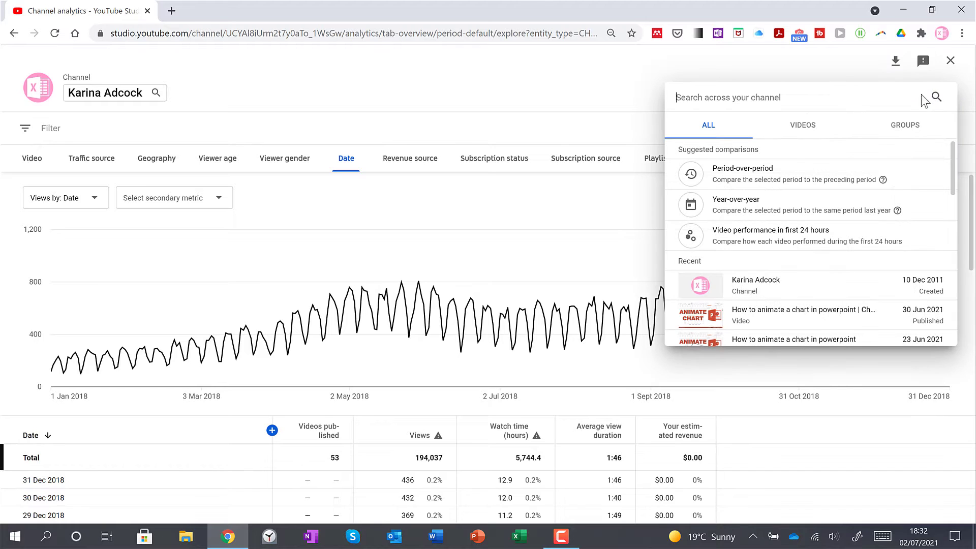
left_click(797, 177)
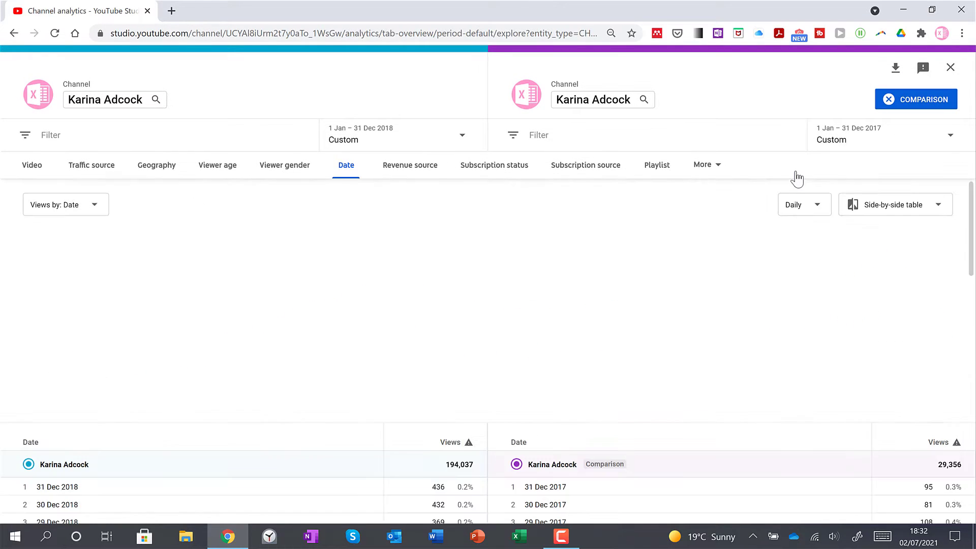
- Set the comparison period to a custom range from 01/01/2019 to 31/12/2019 and apply it
left_click(889, 147)
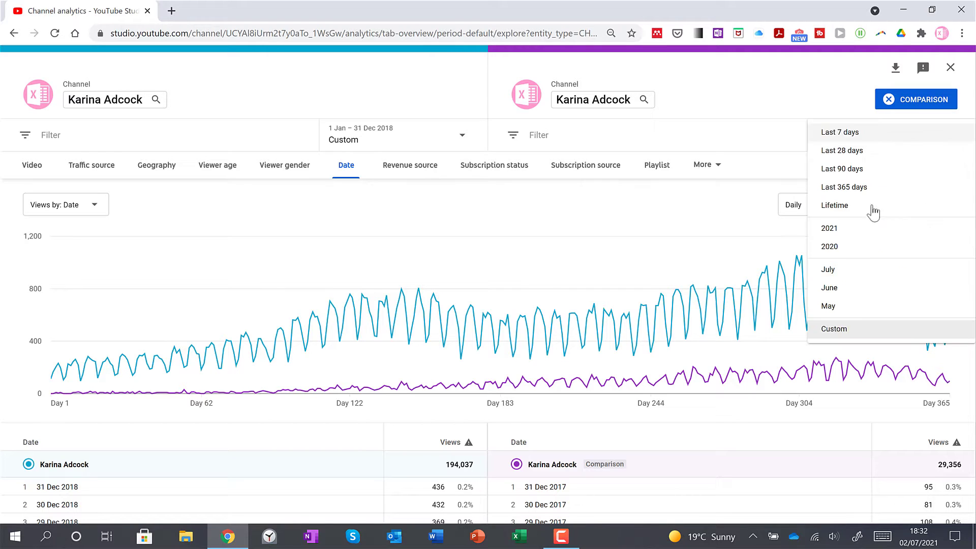
left_click(834, 333)
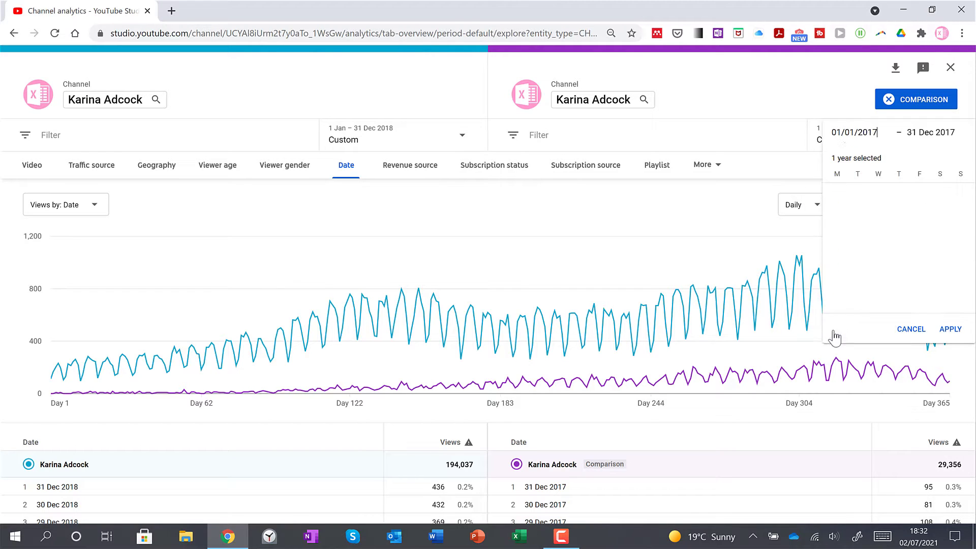
left_click(951, 133)
key("BackSpace")
type("9")
left_click(873, 135)
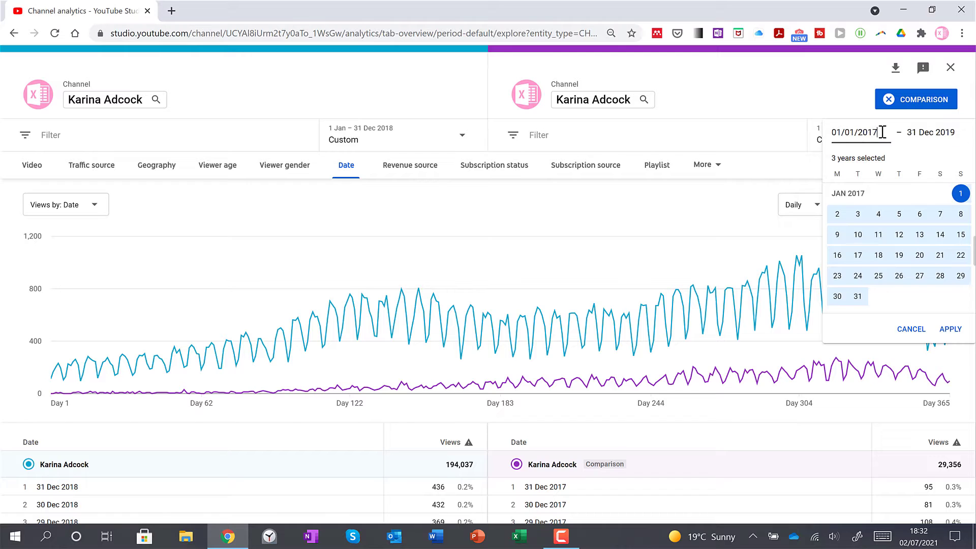
key("BackSpace")
type("9")
left_click(954, 332)
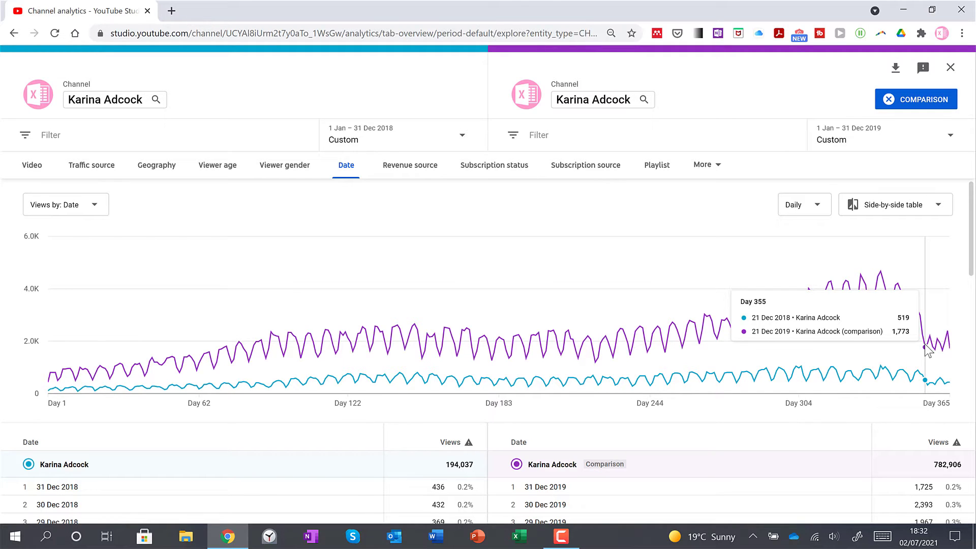
- Set the primary period to 2020 and the comparison period to 2021 to compare their daily views
left_click(464, 135)
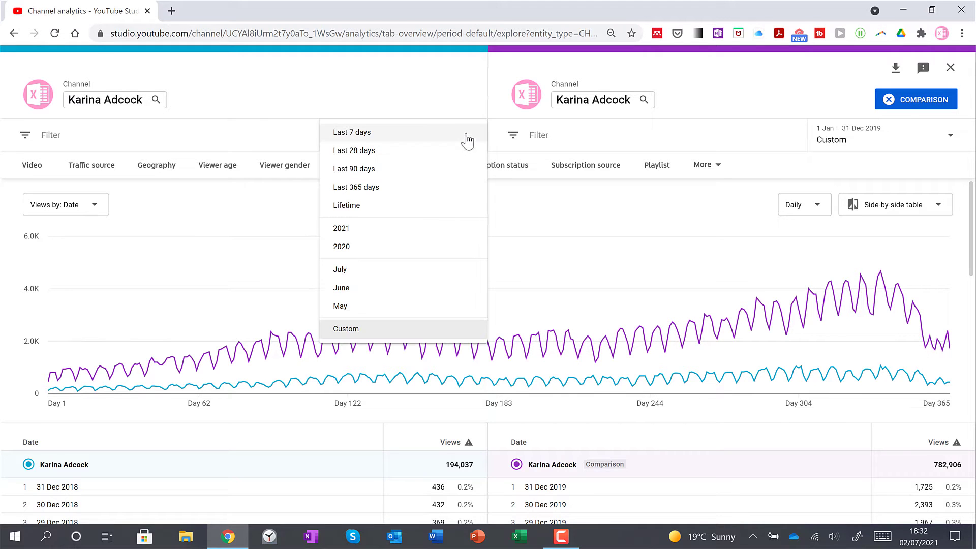
left_click(365, 247)
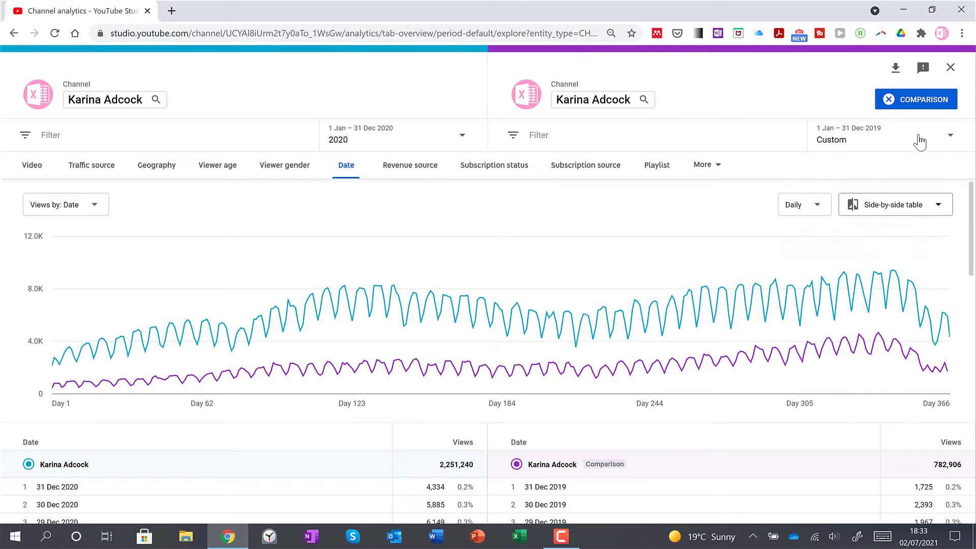
left_click(942, 141)
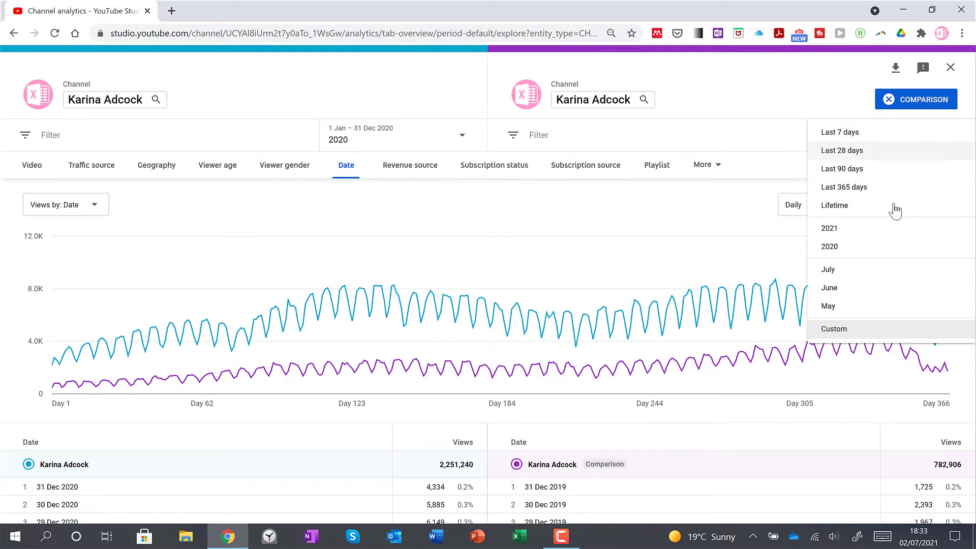
left_click(871, 232)
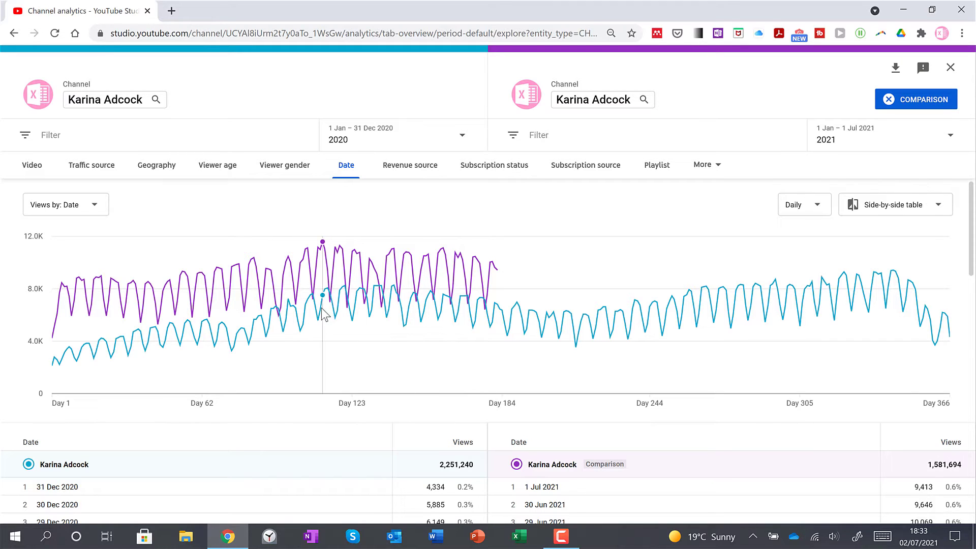
mouse_move(371, 339)
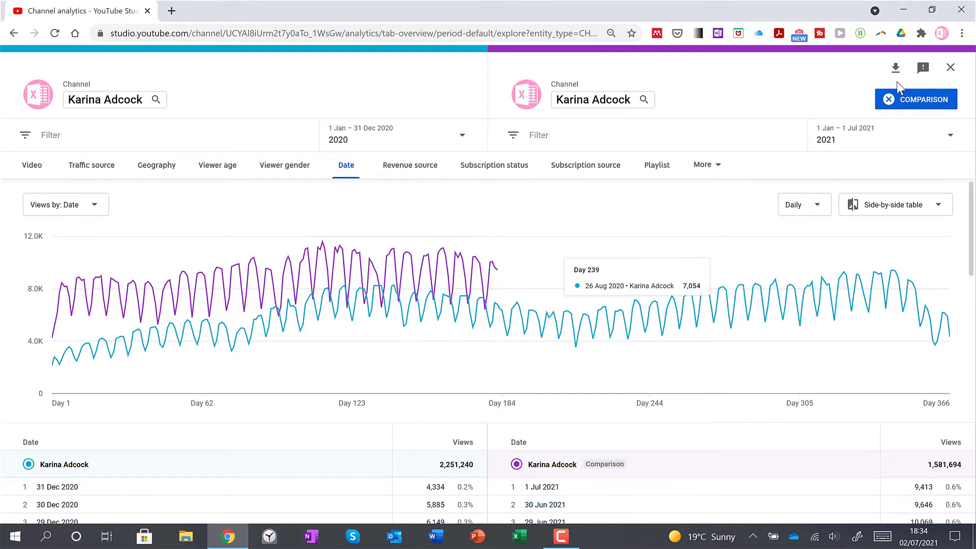
- Close the comparison report and show the channel's reach analytics for the last 365 days
left_click(950, 68)
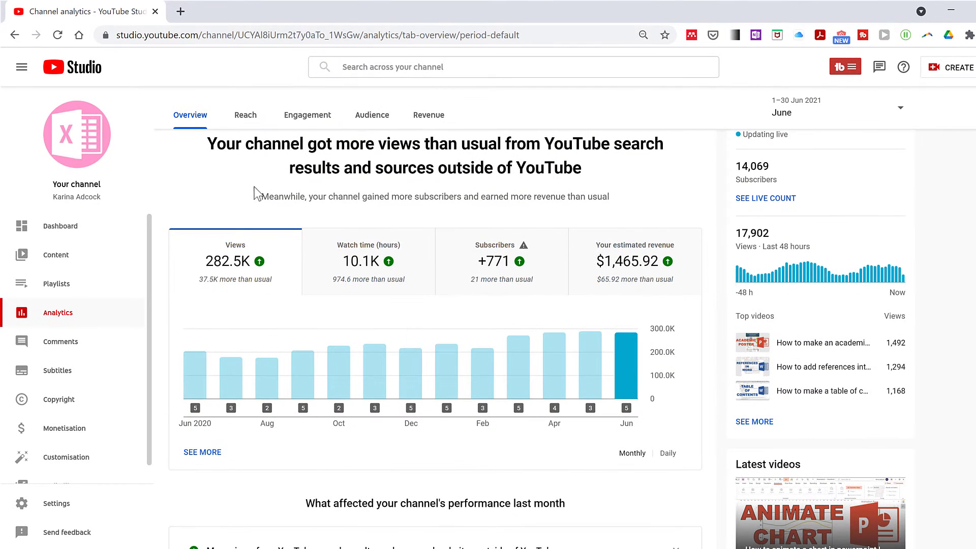
left_click(252, 120)
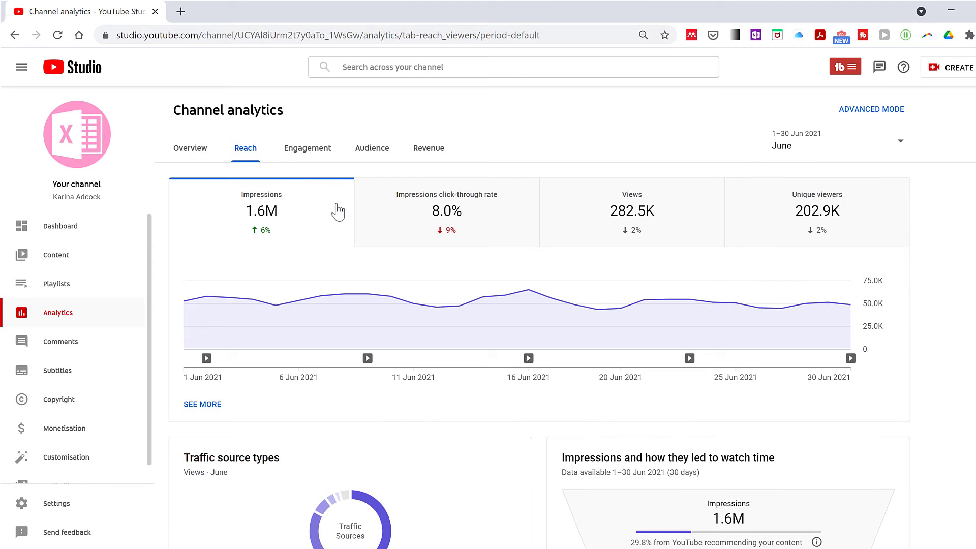
left_click(897, 145)
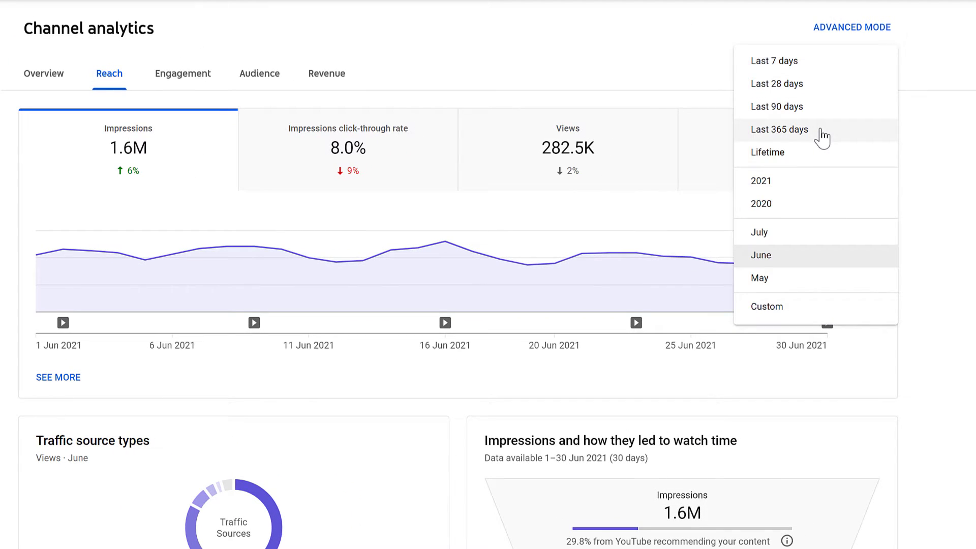
left_click(822, 133)
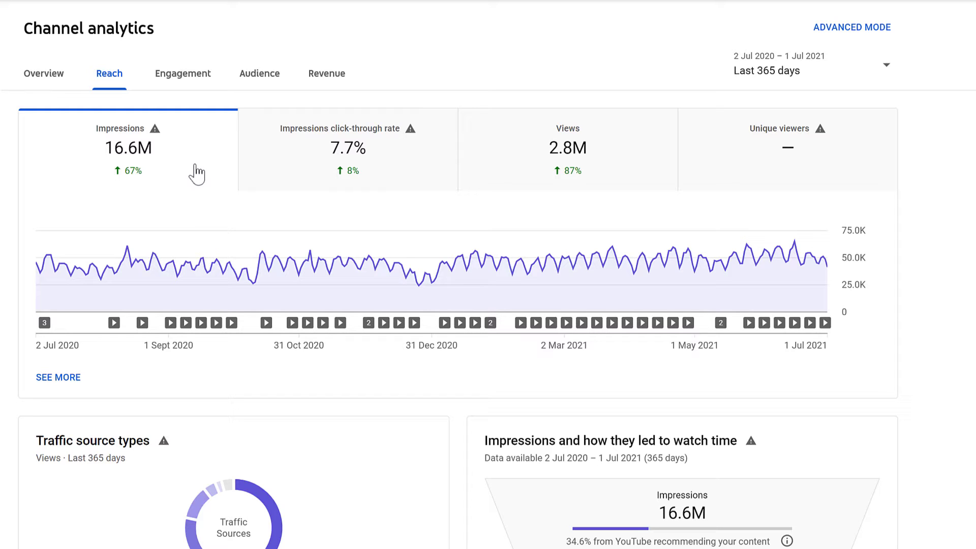
- Show the impressions click-through rate over time and examine the share of views from each traffic source type
left_click(320, 162)
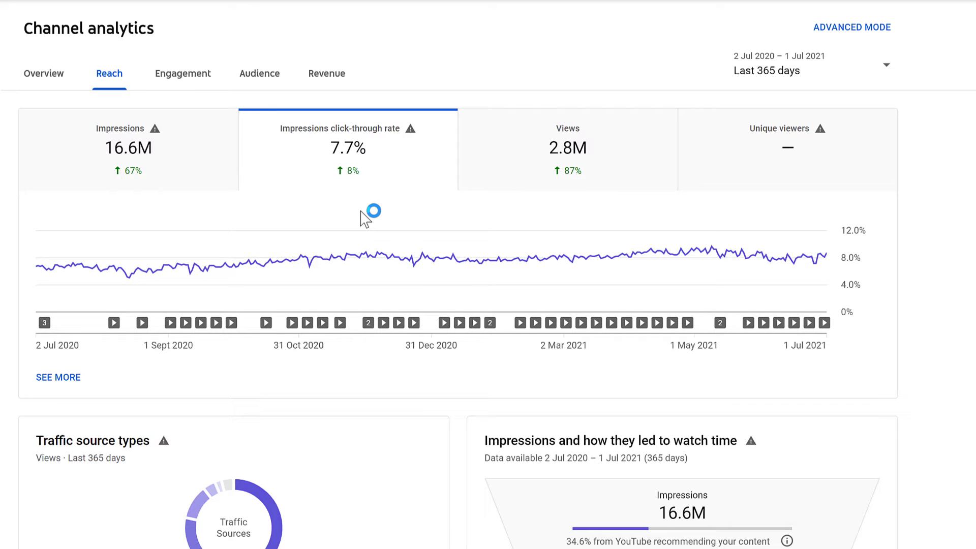
scroll(355, 362, "down", 5)
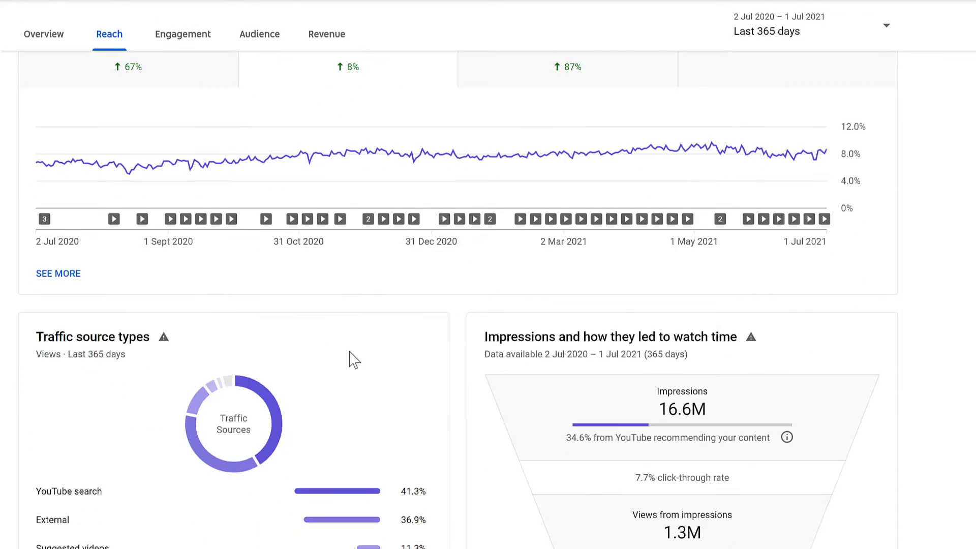
scroll(338, 139, "down", 3)
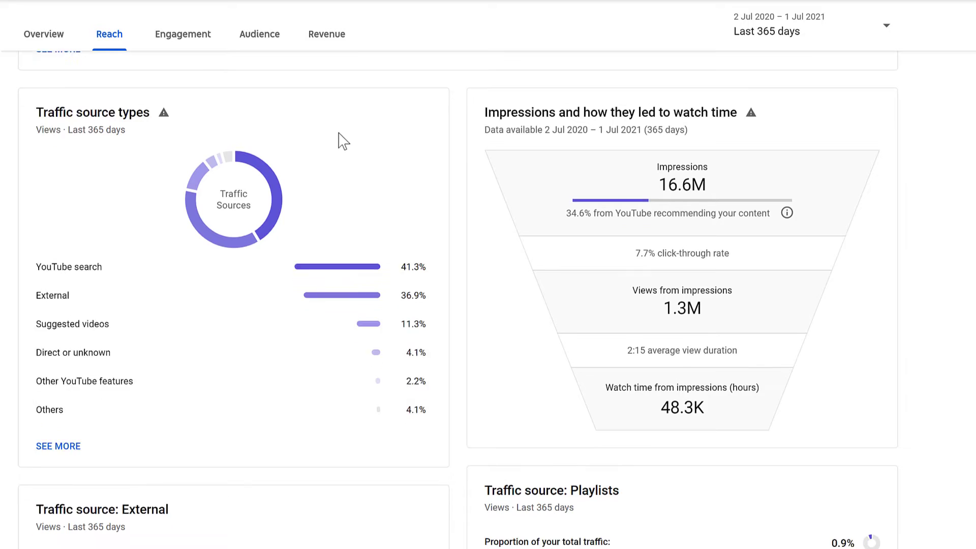
scroll(338, 141, "up", 2)
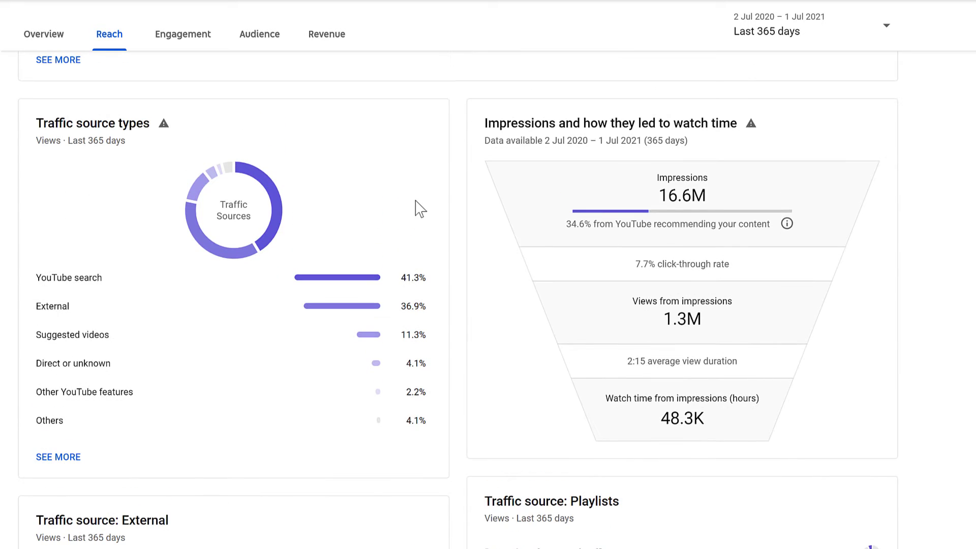
mouse_move(425, 282)
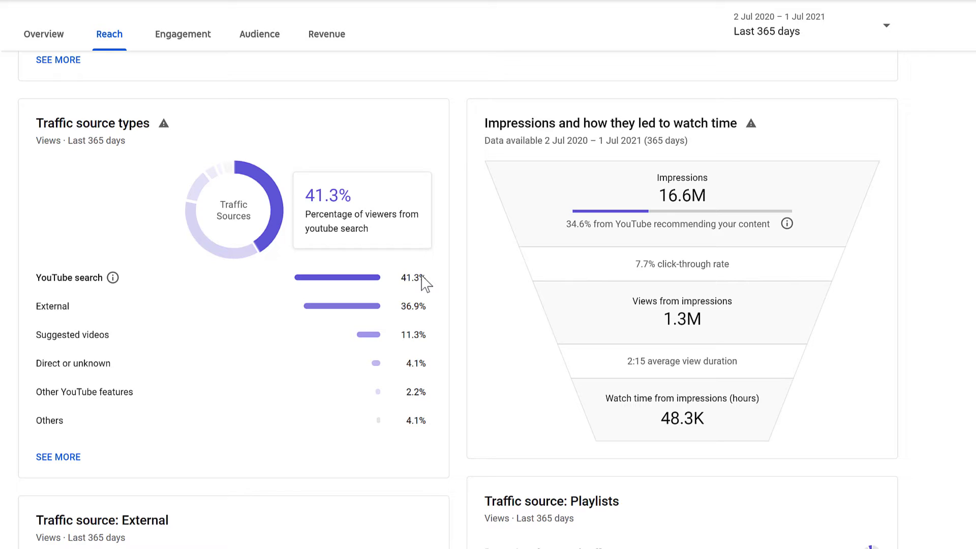
- Examine the traffic source shares and the breakdowns for external, playlist, suggested video and YouTube search traffic
mouse_move(425, 311)
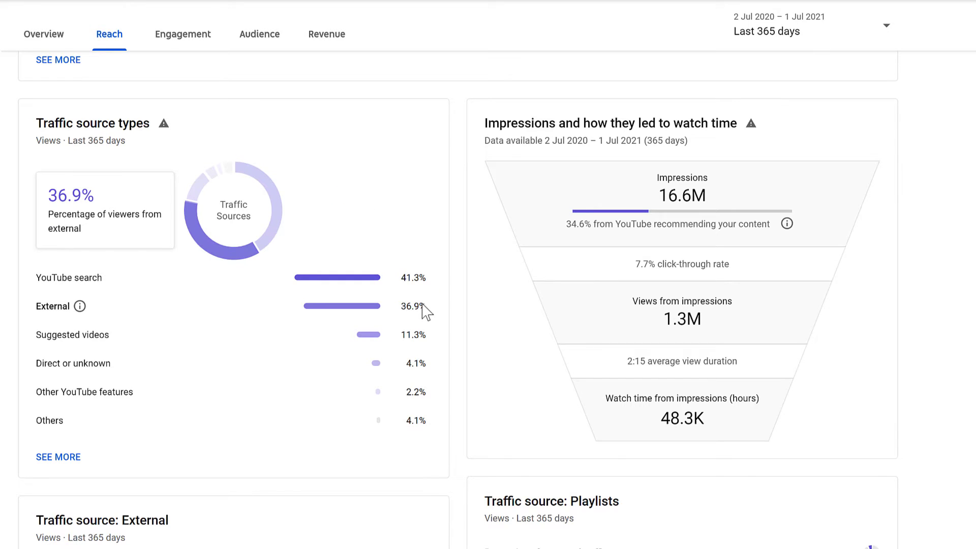
mouse_move(427, 337)
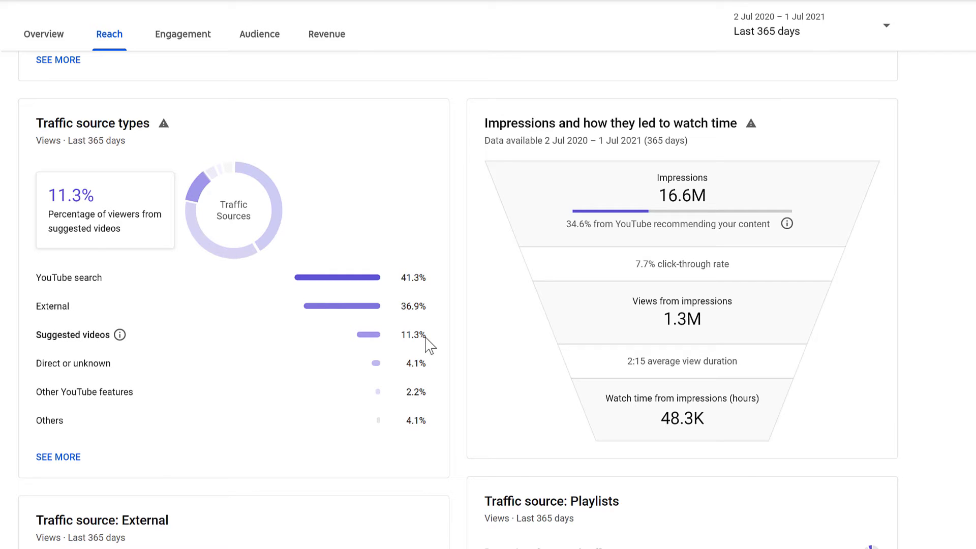
scroll(426, 337, "down", 5)
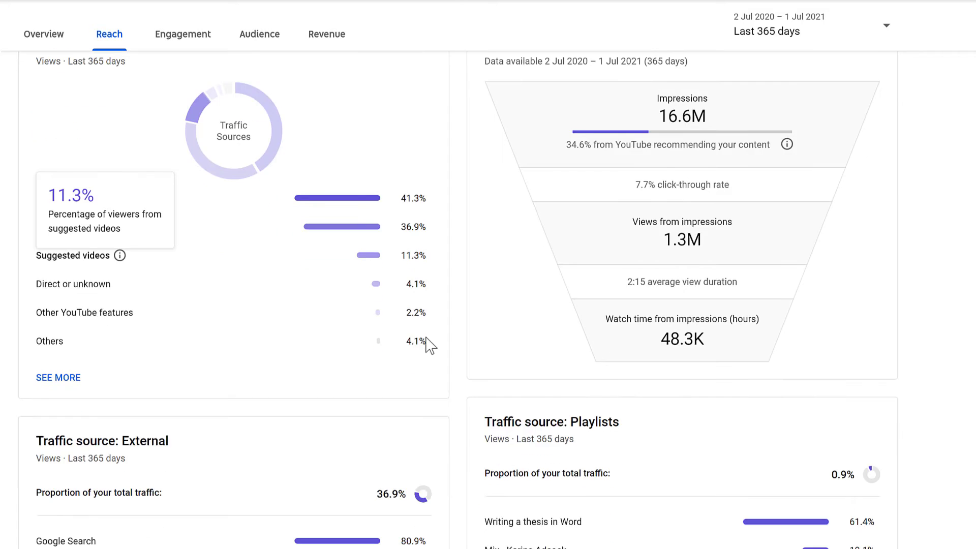
scroll(429, 346, "down", 1)
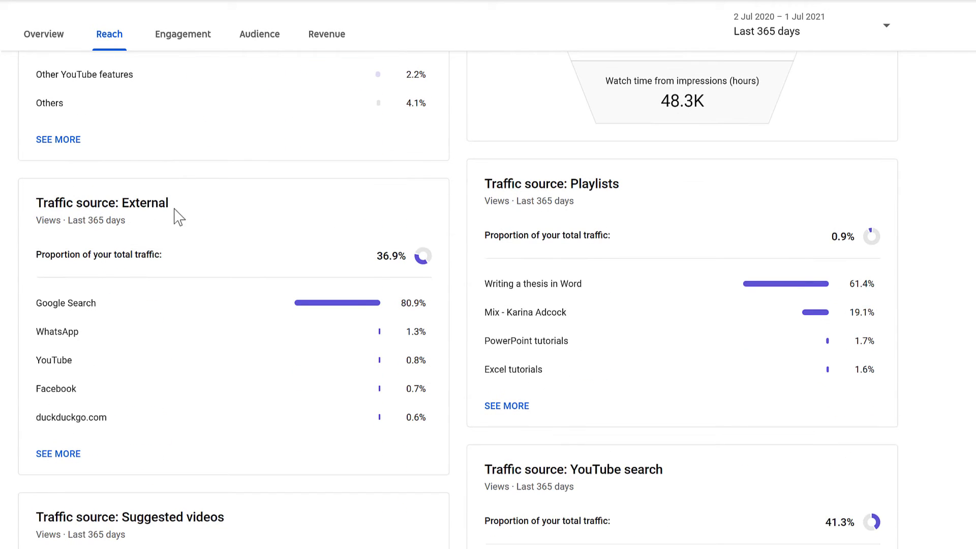
scroll(184, 207, "down", 1)
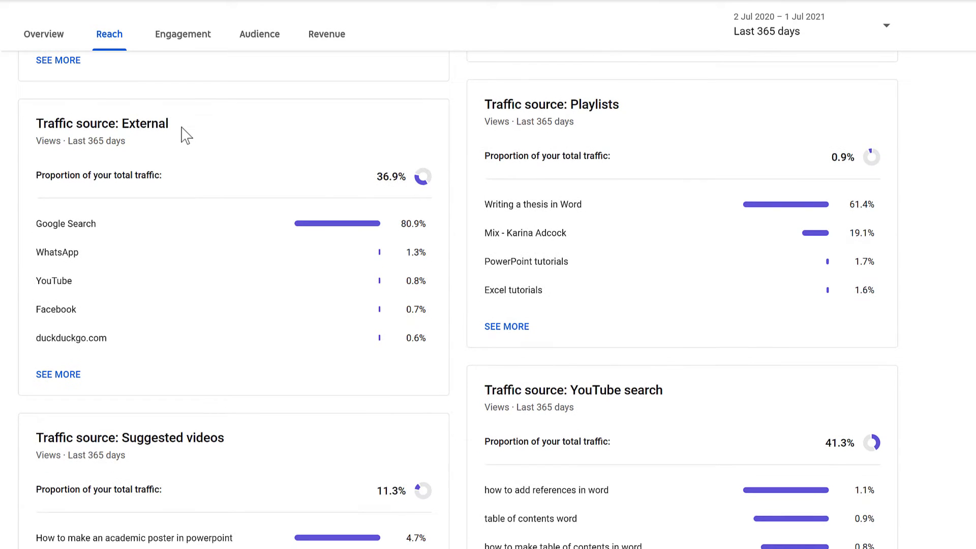
mouse_move(105, 224)
scroll(283, 154, "down", 3)
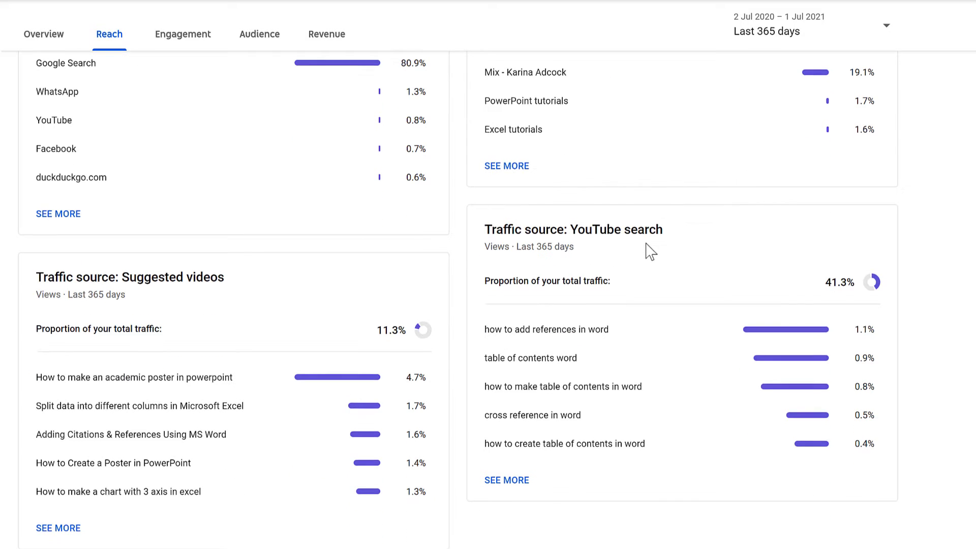
scroll(648, 252, "down", 1)
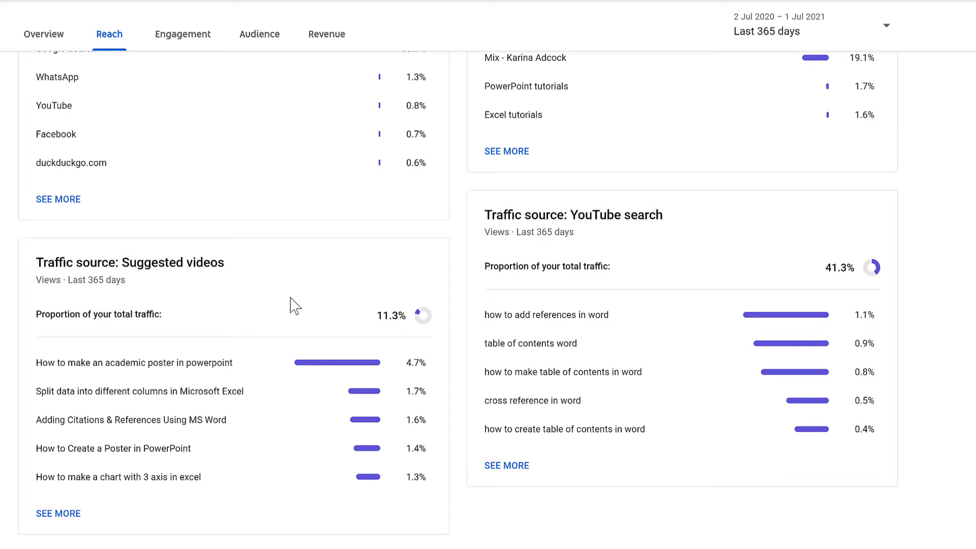
- Show the channel's engagement analytics and examine the average view duration over the last 365 days
scroll(292, 305, "up", 15)
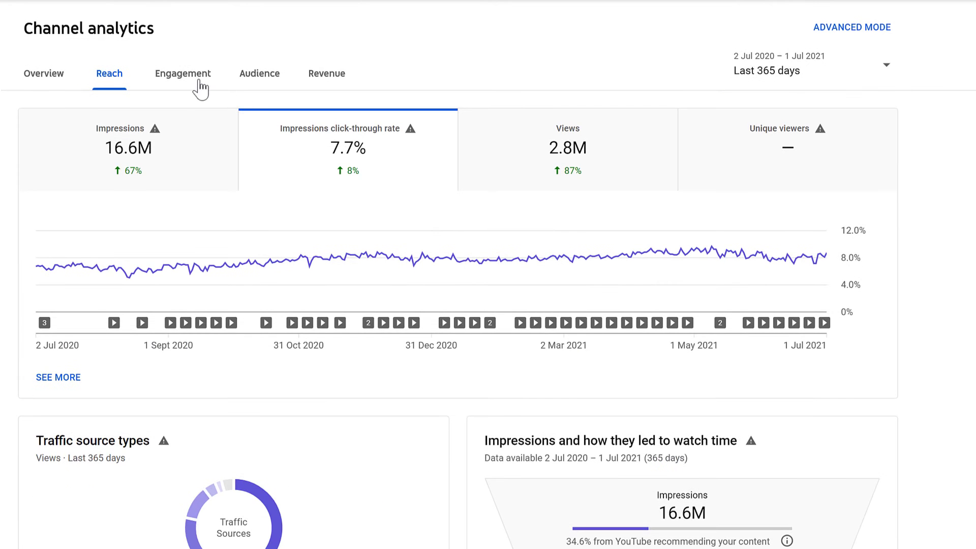
left_click(201, 87)
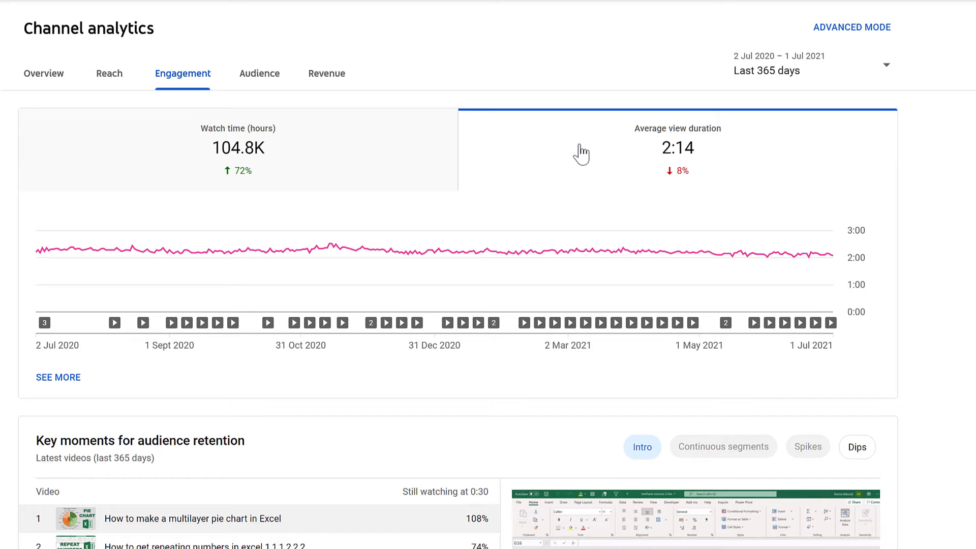
mouse_move(29, 249)
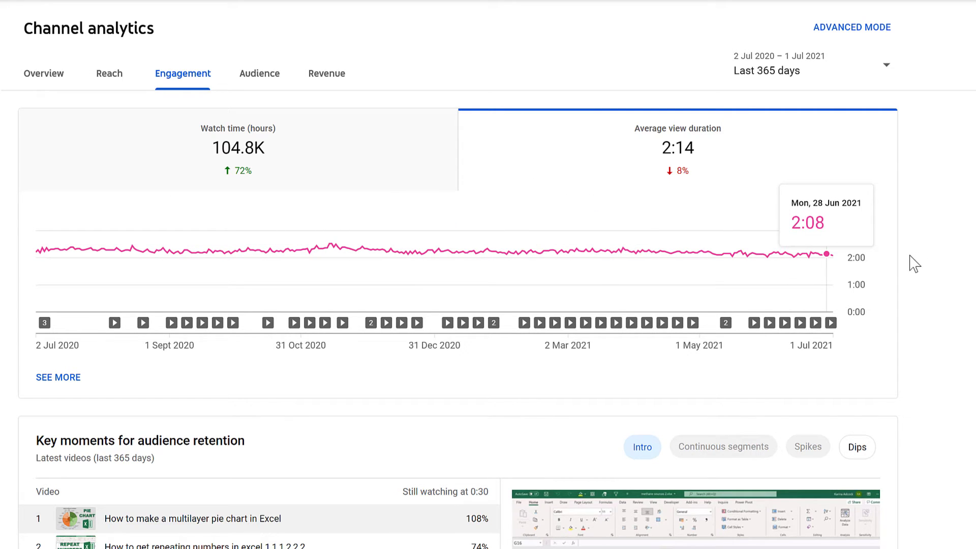
- Compare the audience retention curves of the latest videos, including the repeating numbers, repeat-the-same-number, autofill and sequential grid tutorials
scroll(864, 261, "down", 3)
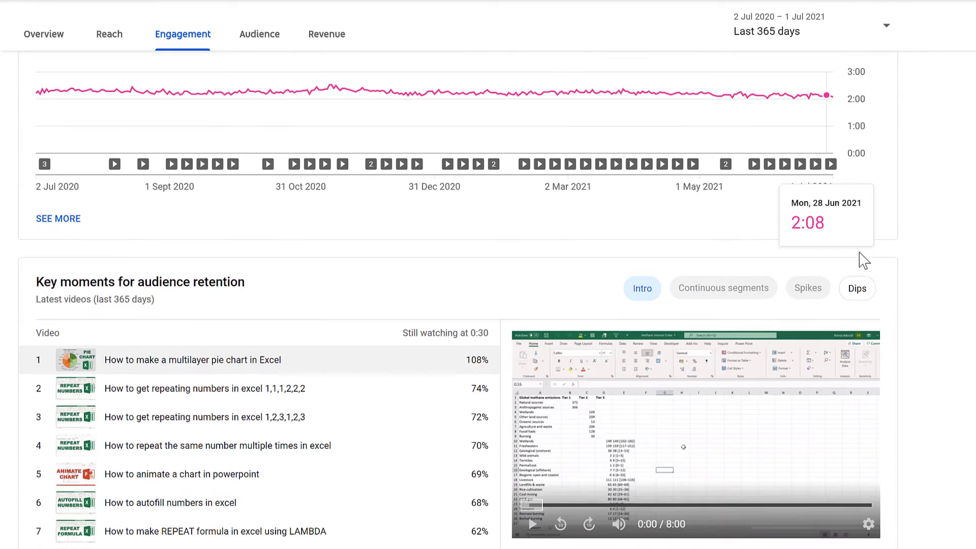
scroll(864, 262, "down", 3)
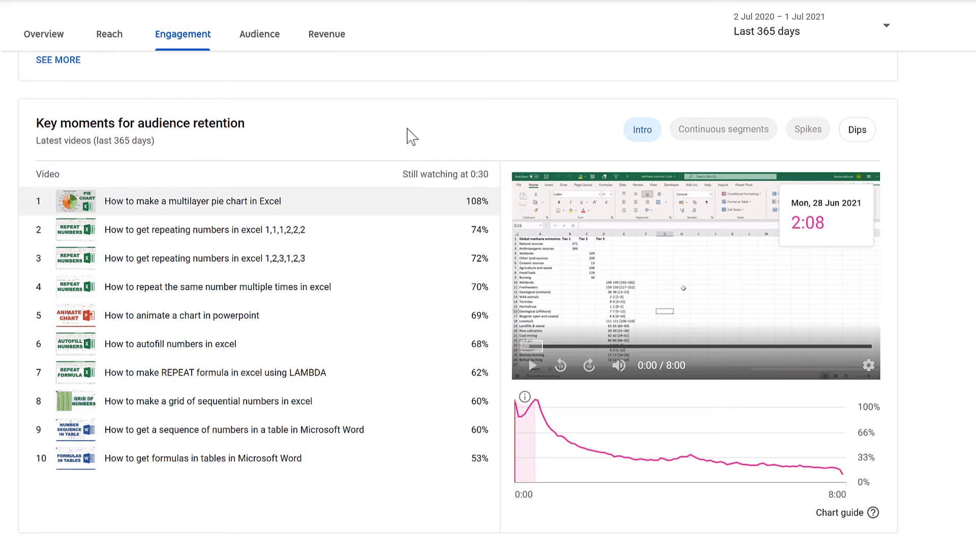
left_click(289, 238)
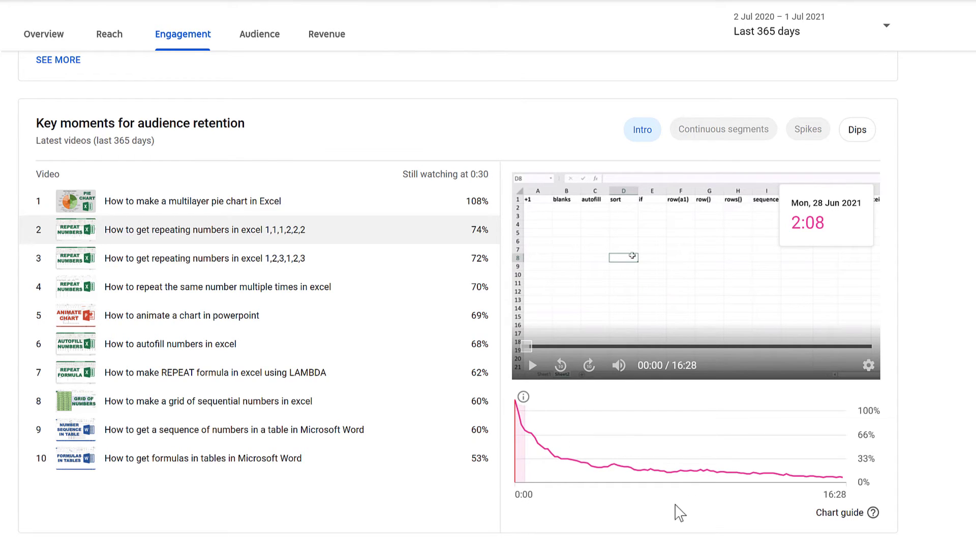
mouse_move(295, 302)
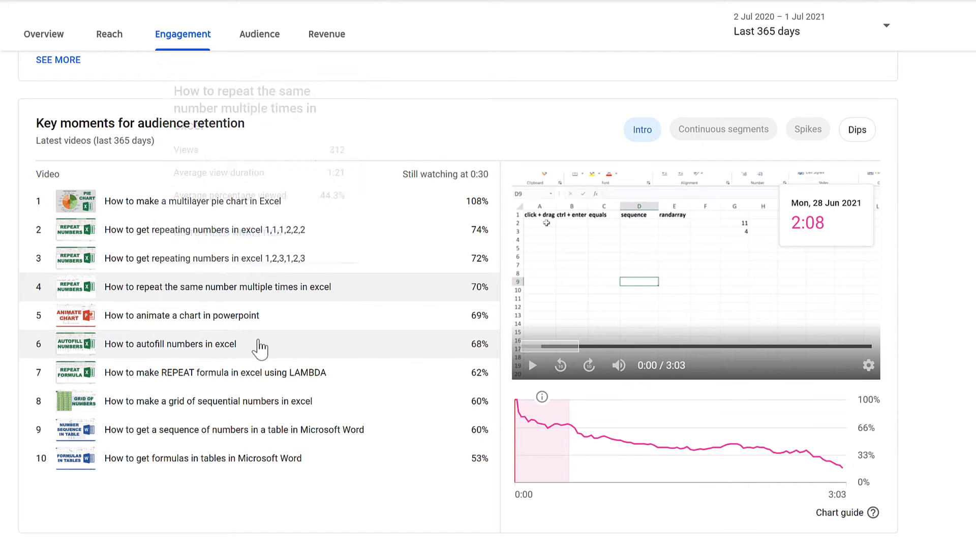
mouse_move(260, 349)
mouse_move(280, 404)
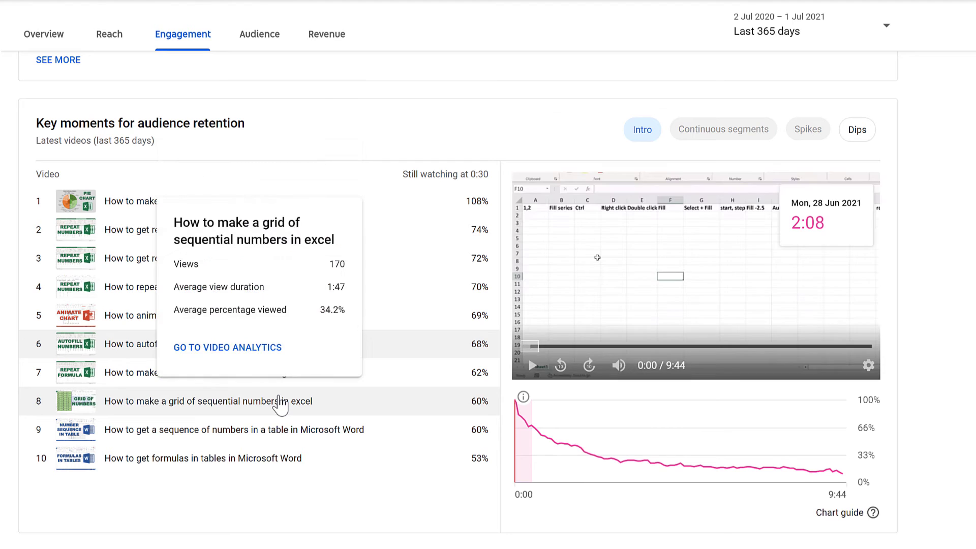
- Examine the channel's top videos by watch time for the last 365 days
scroll(371, 457, "down", 3)
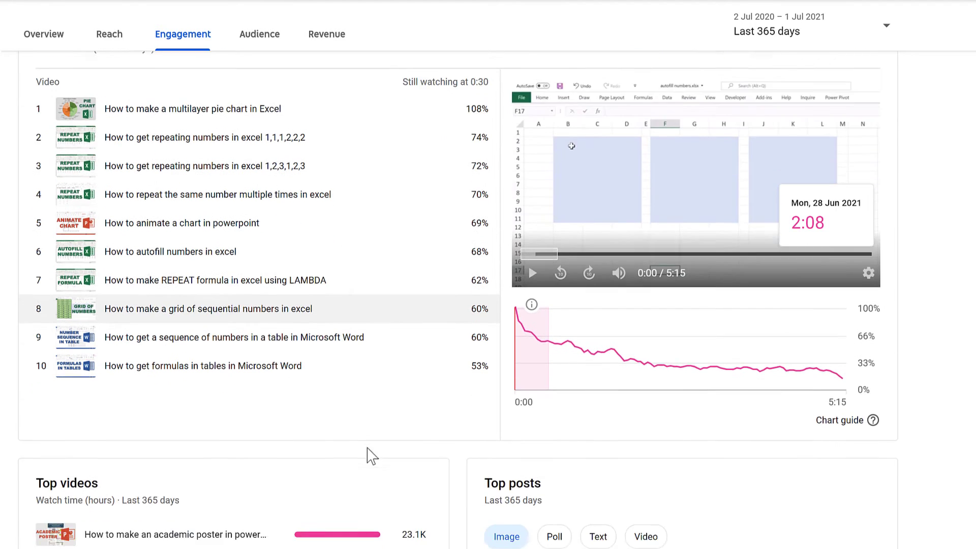
scroll(362, 414, "down", 3)
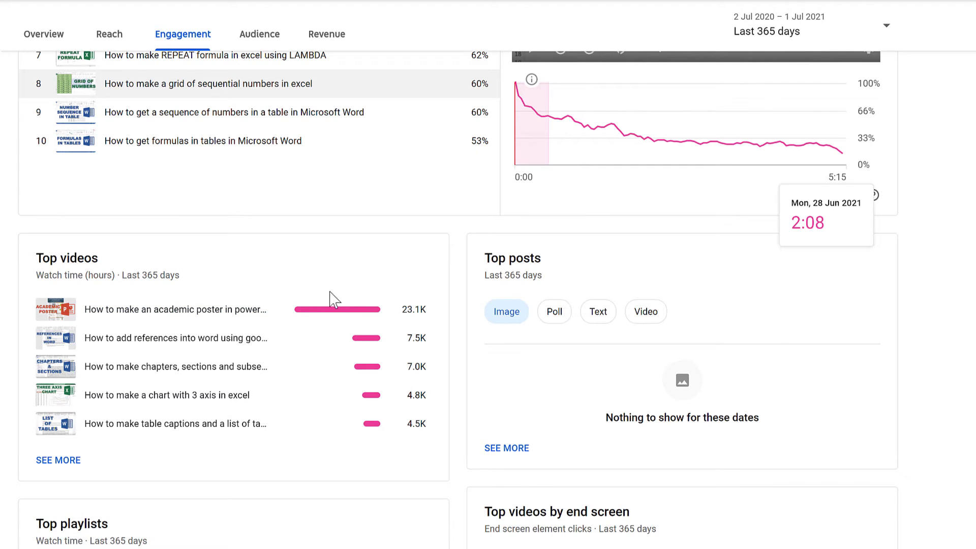
mouse_move(383, 343)
- Show the audience analytics and examine returning versus new viewers and the times when viewers are on YouTube
scroll(359, 299, "up", 12)
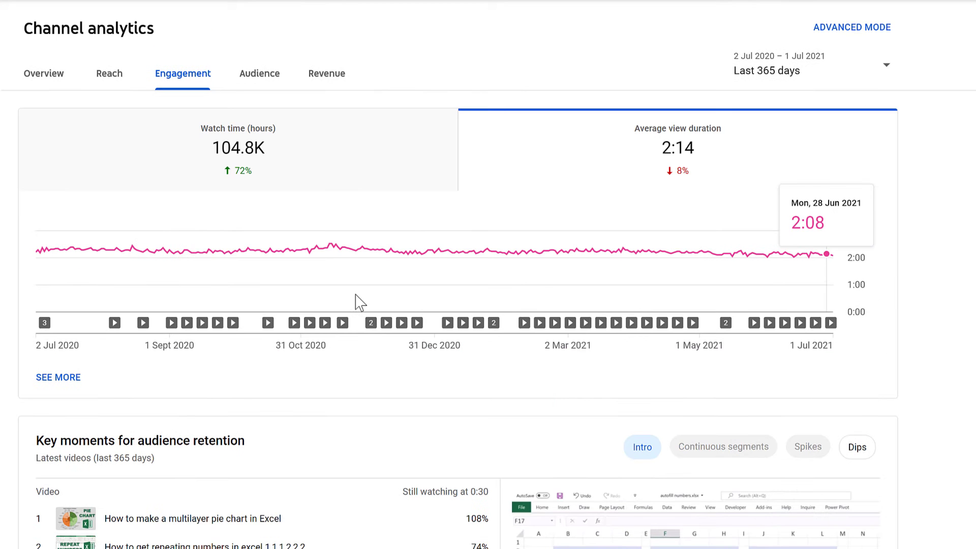
left_click(258, 76)
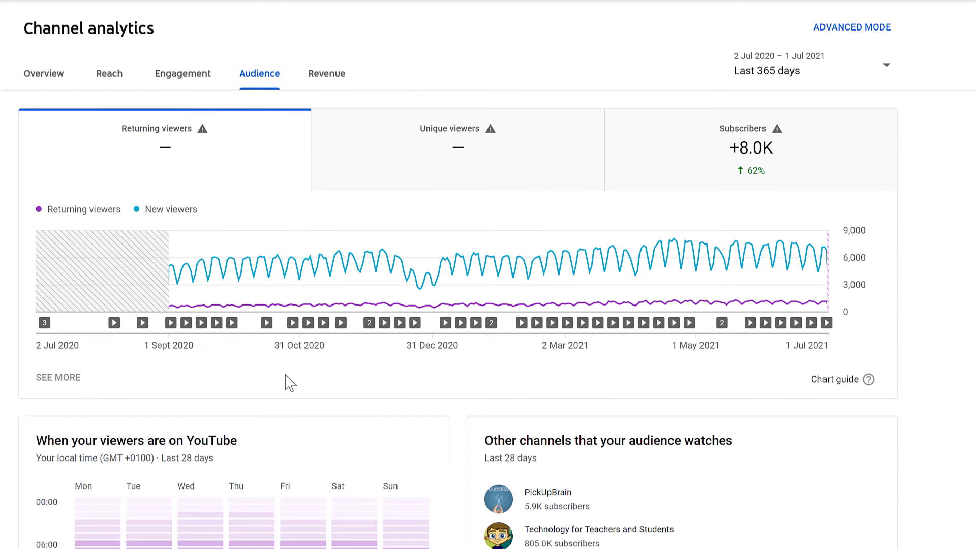
scroll(289, 382, "down", 5)
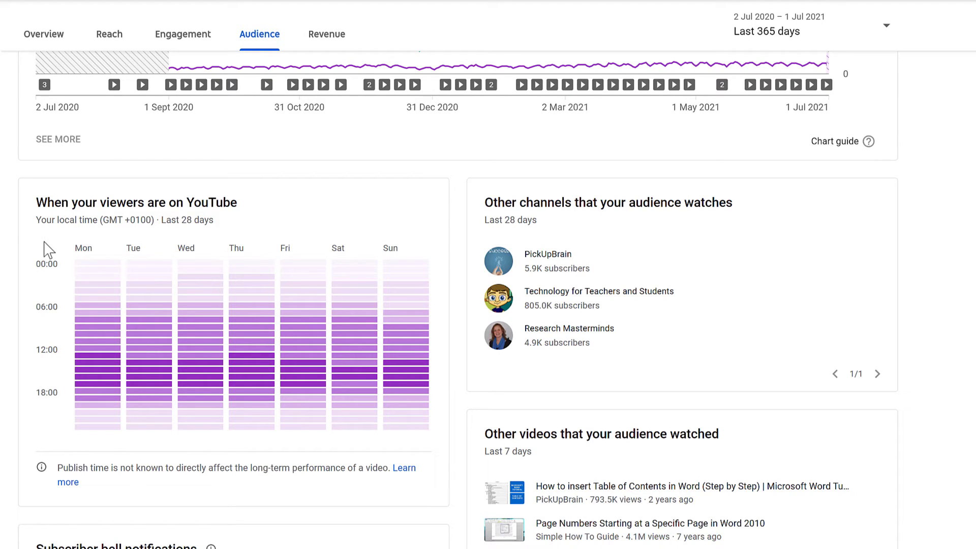
scroll(30, 285, "down", 3)
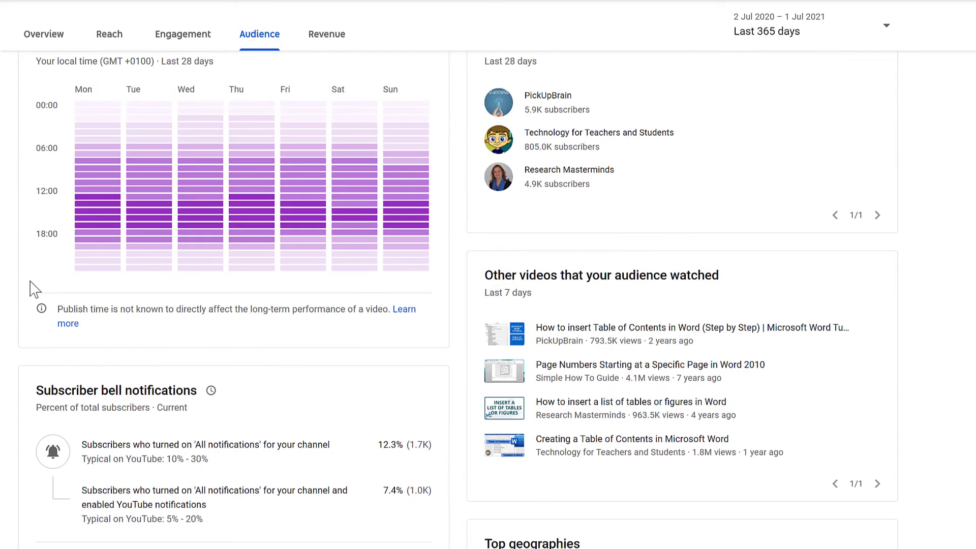
- Examine the watch time from subscribers, the top geographies, and the viewers' age and gender
scroll(31, 286, "down", 8)
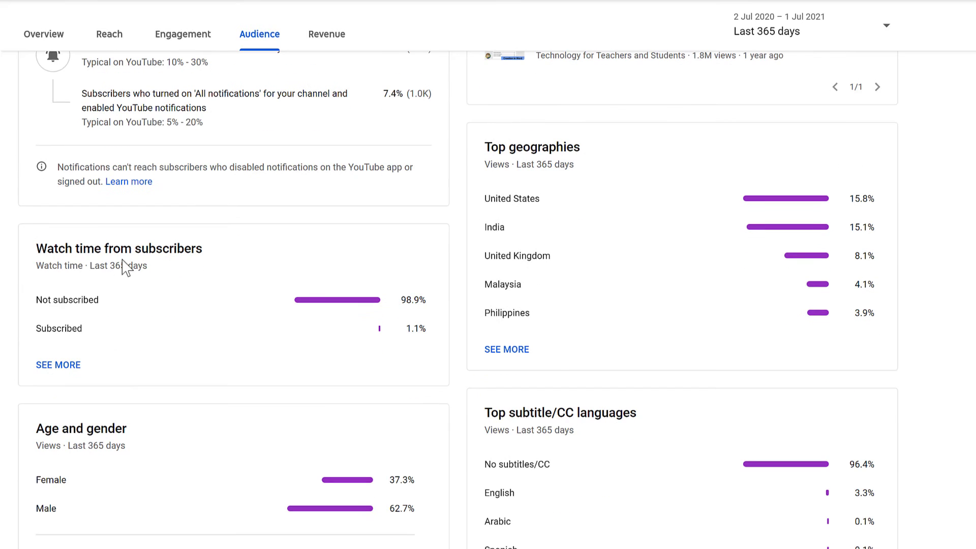
mouse_move(164, 264)
mouse_move(563, 148)
scroll(397, 403, "down", 5)
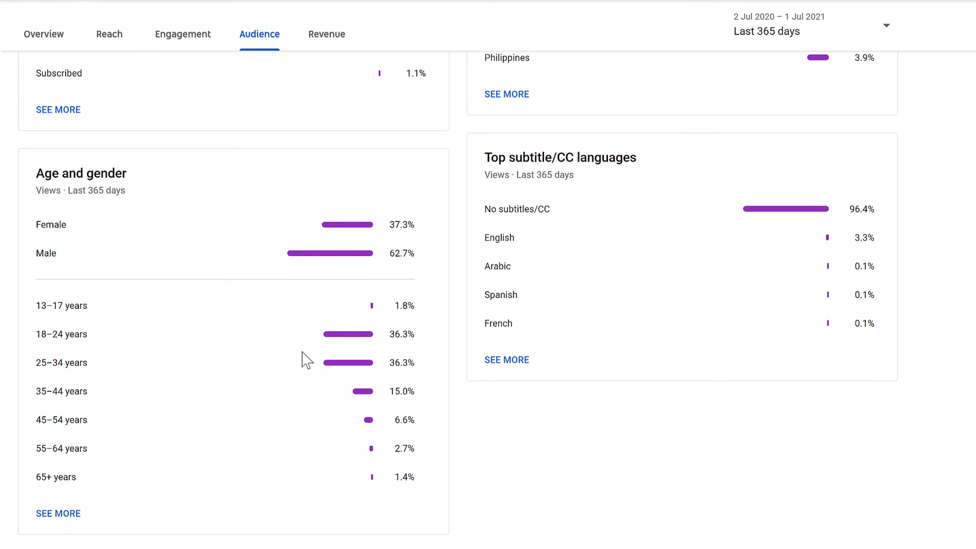
- Show the channel's revenue analytics and read the explanation of RPM
scroll(300, 355, "up", 8)
scroll(300, 360, "up", 10)
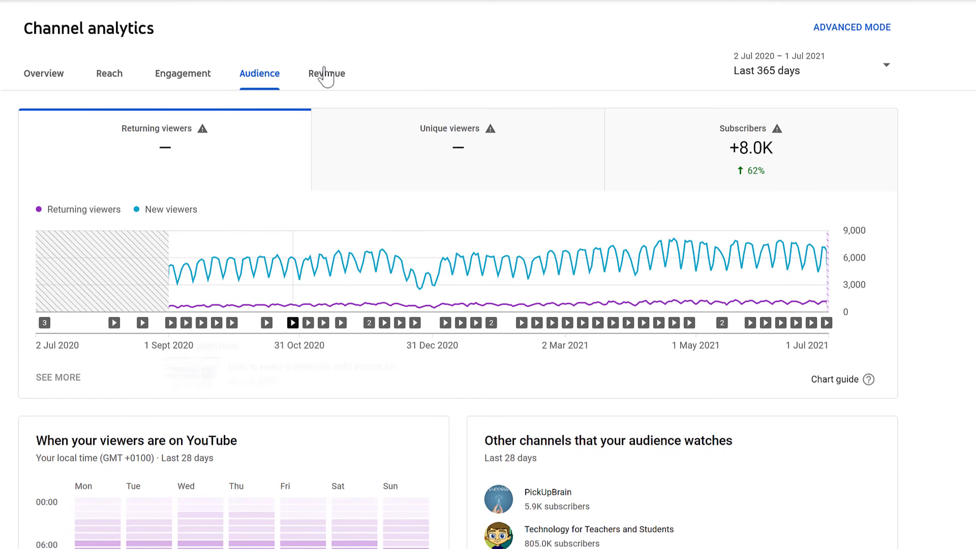
left_click(325, 76)
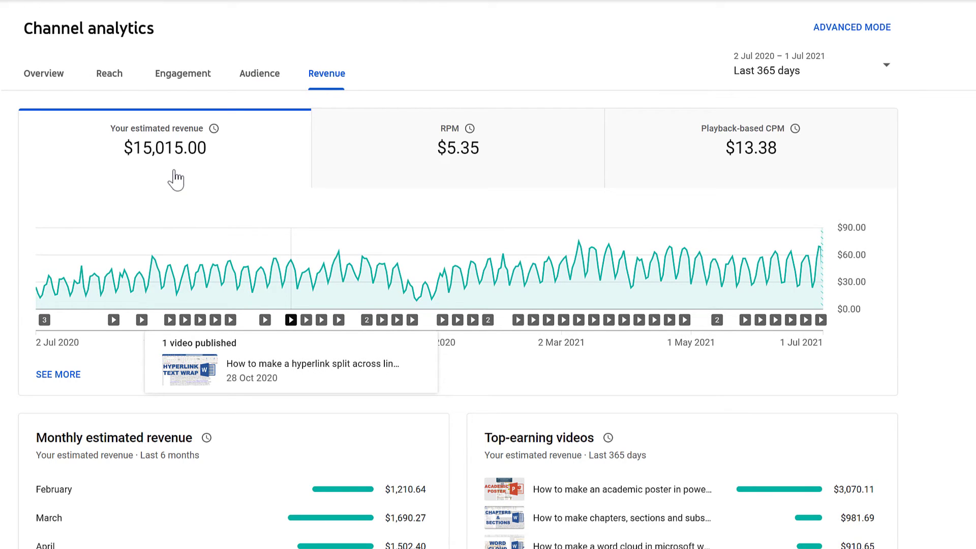
mouse_move(445, 151)
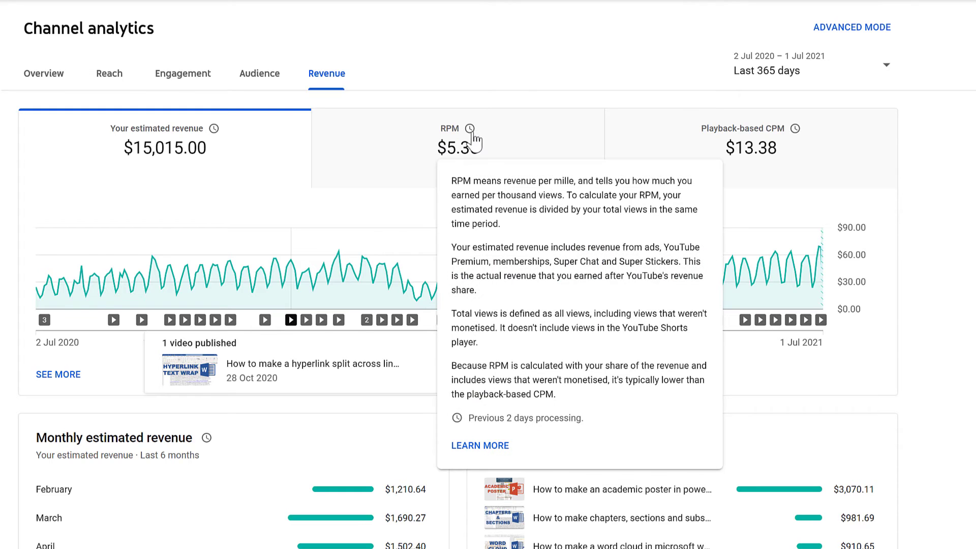
mouse_move(472, 132)
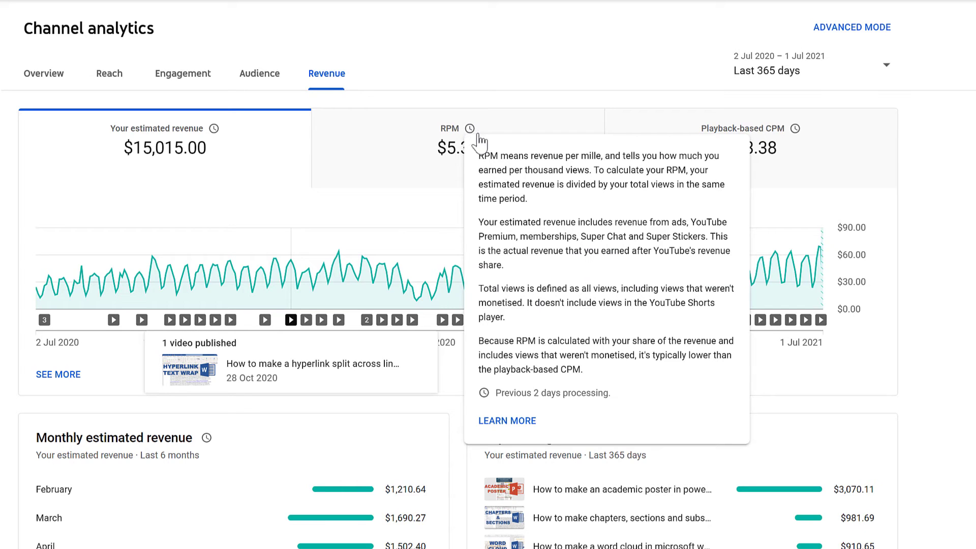
- Read the explanation of playback-based CPM and compare the RPM chart with the estimated revenue chart
mouse_move(794, 133)
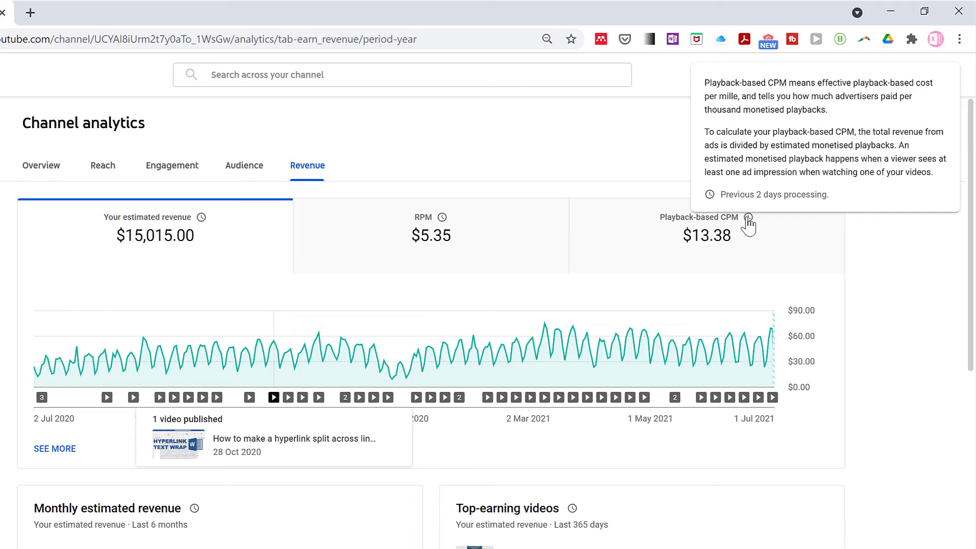
left_click(474, 236)
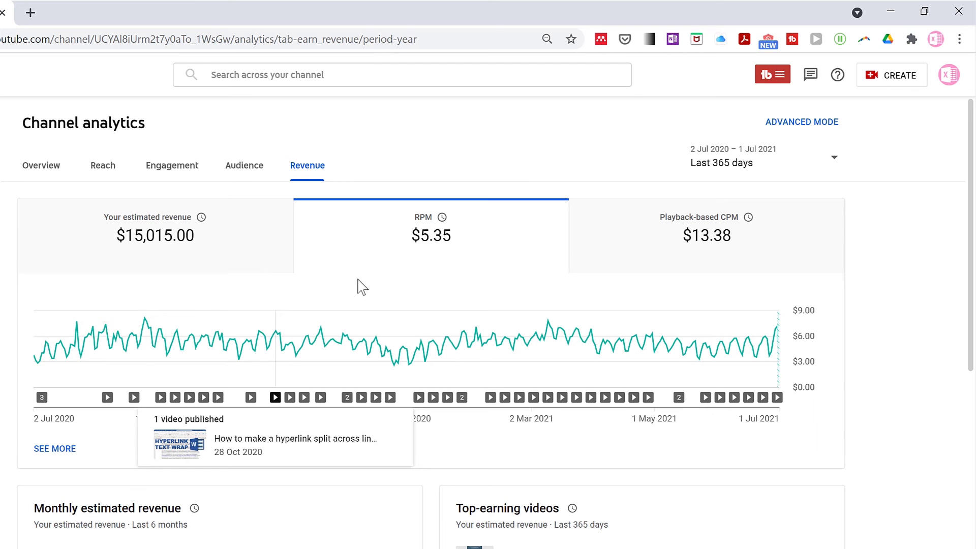
left_click(245, 245)
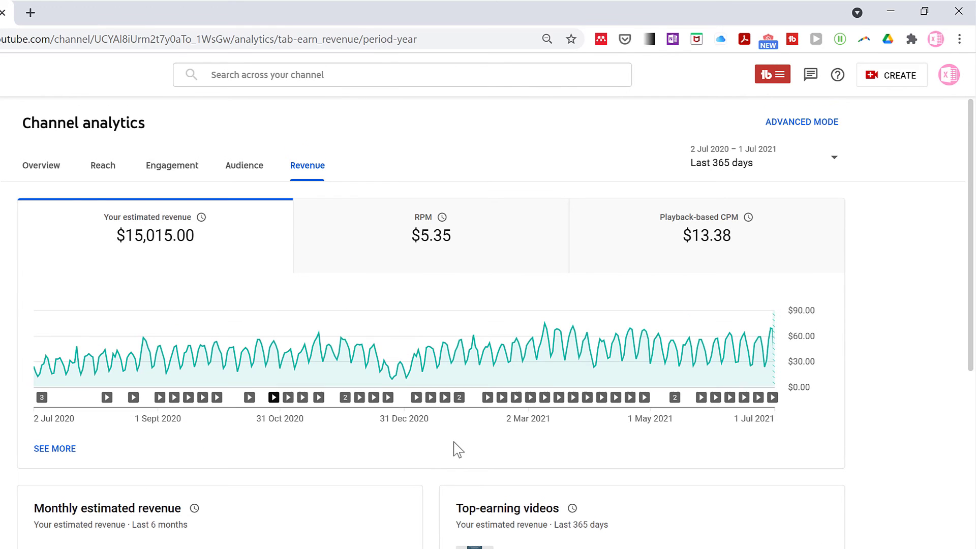
- Examine the monthly estimated revenue and compare the top-earning videos with the channel's total estimated revenue
scroll(471, 442, "down", 5)
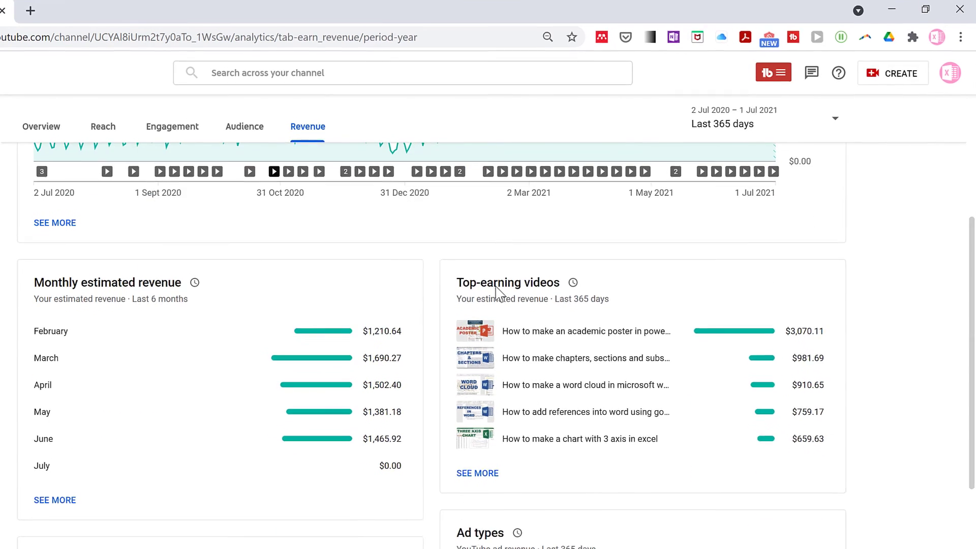
mouse_move(504, 297)
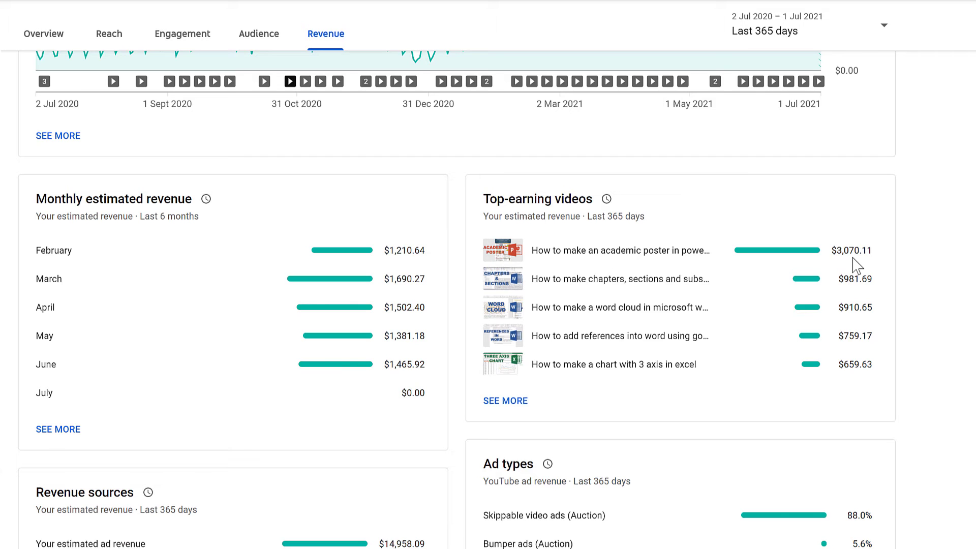
scroll(838, 259, "up", 5)
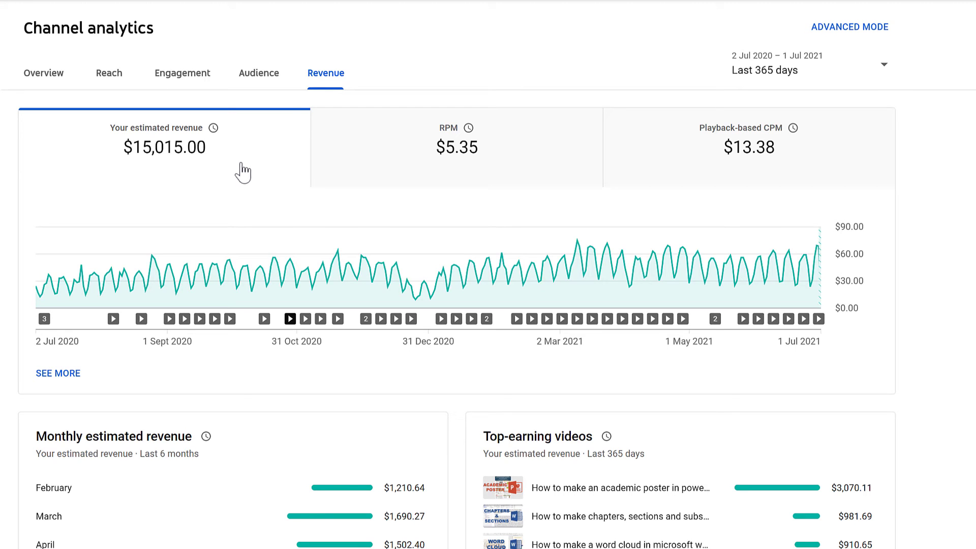
scroll(605, 371, "down", 3)
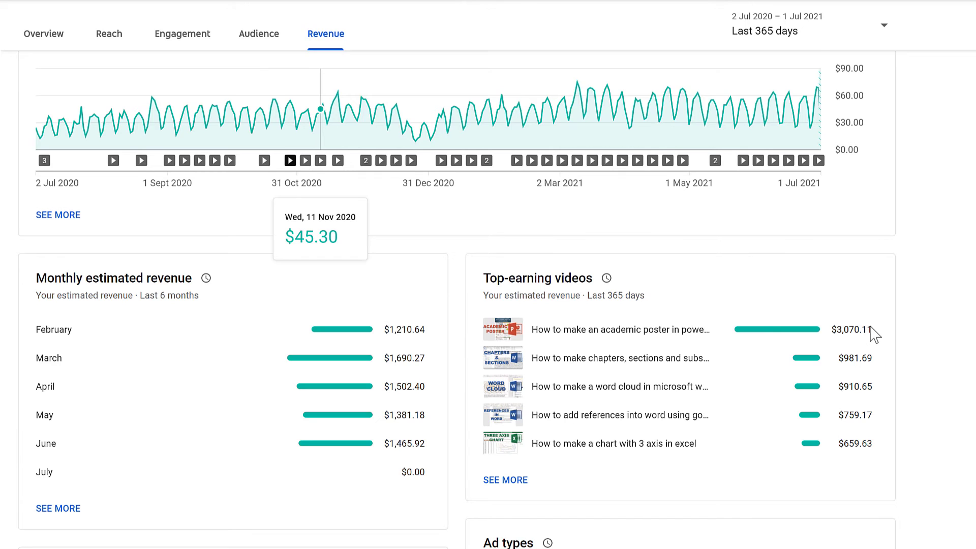
scroll(874, 334, "down", 2)
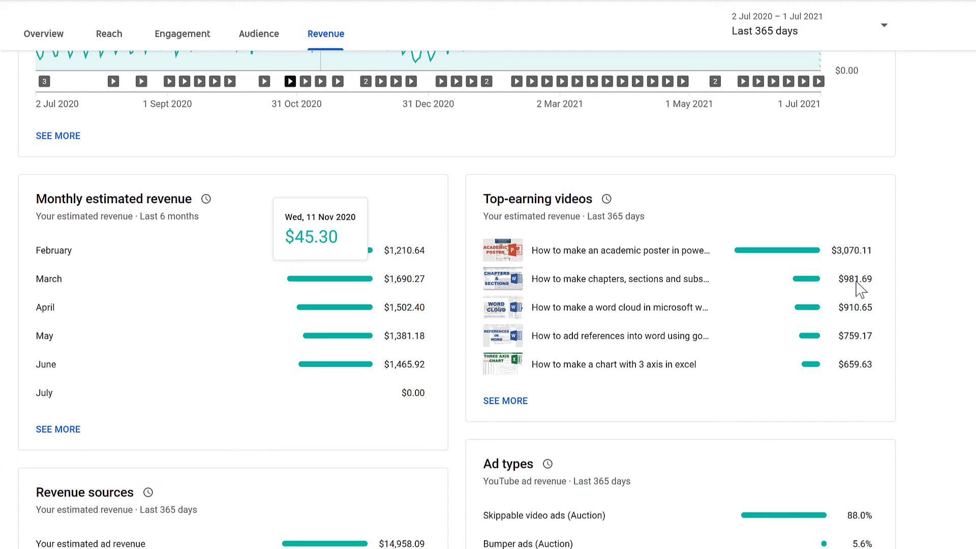
- Examine the revenue sources, the transaction revenue and the ad types for the last 365 days
scroll(518, 356, "down", 5)
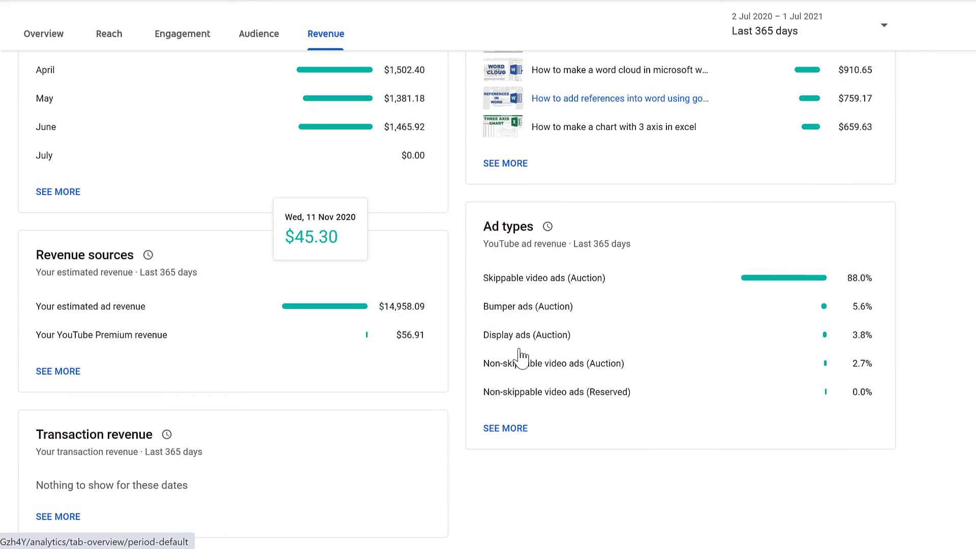
mouse_move(538, 244)
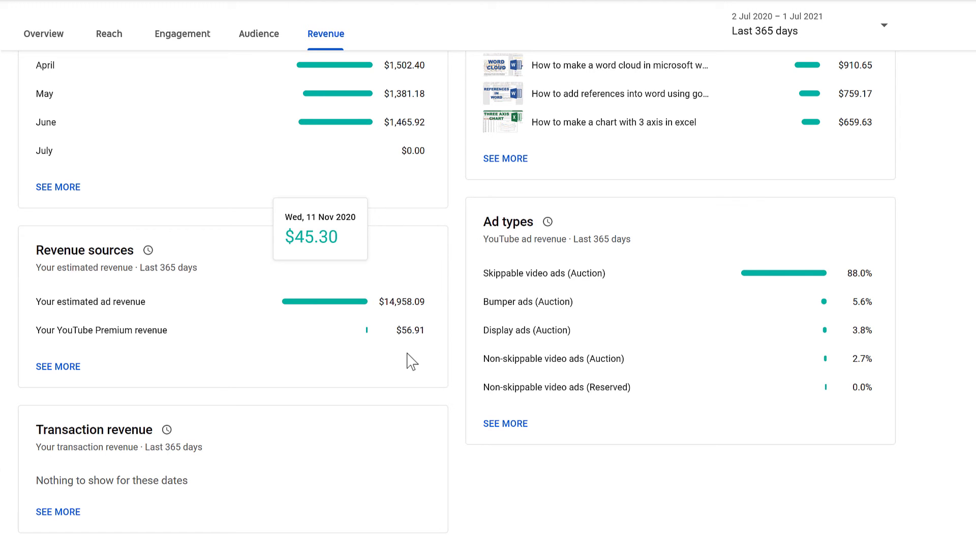
- Read the explanation of monthly estimated revenue and open its detailed report by date
scroll(410, 368, "up", 3)
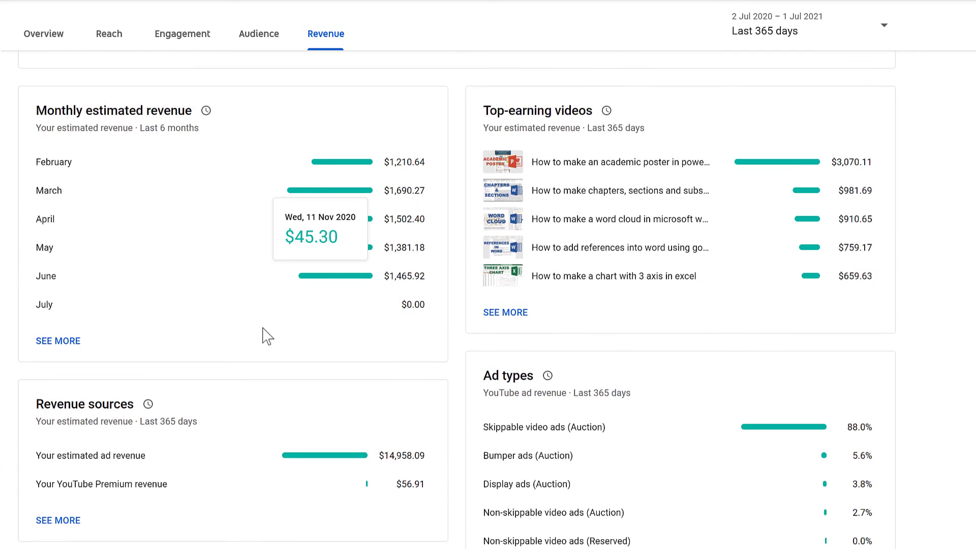
mouse_move(96, 130)
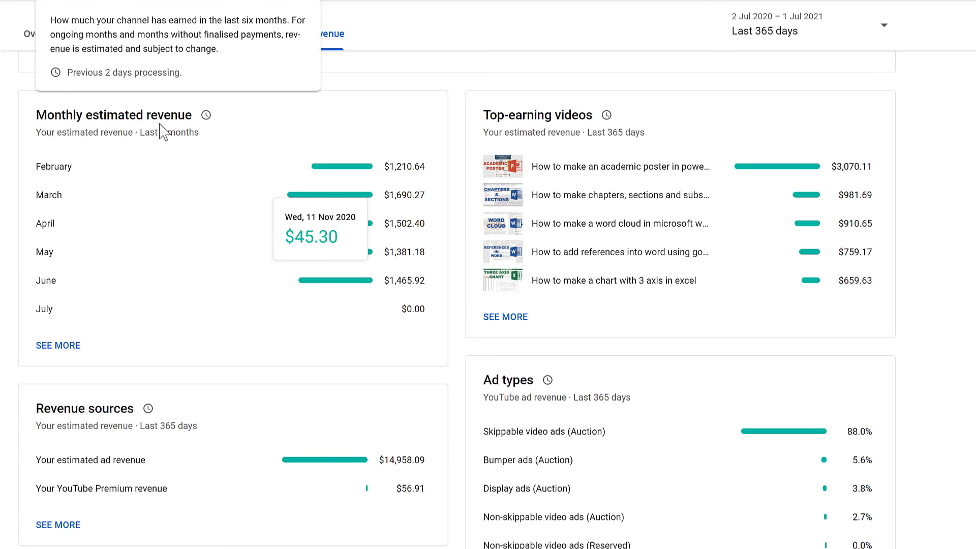
left_click(58, 347)
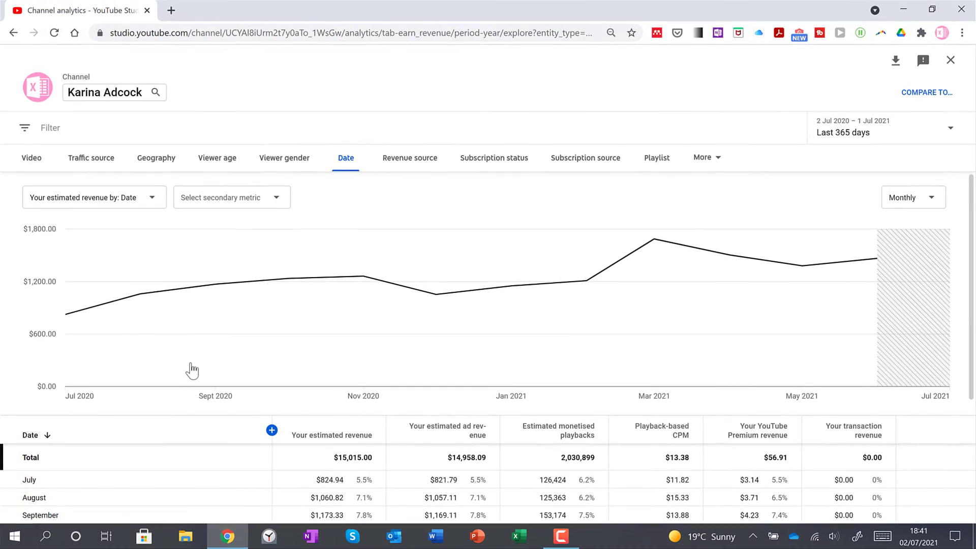
- Apply a custom date range to the revenue report, starting on 01/01/2019 and ending on 1 Jul 2021
left_click(952, 128)
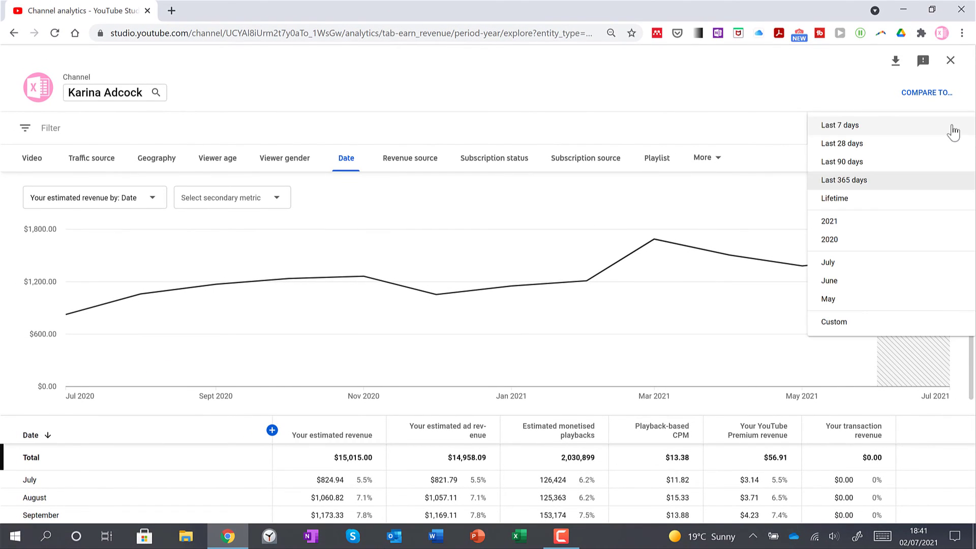
left_click(846, 322)
left_click_drag(887, 125, 821, 121)
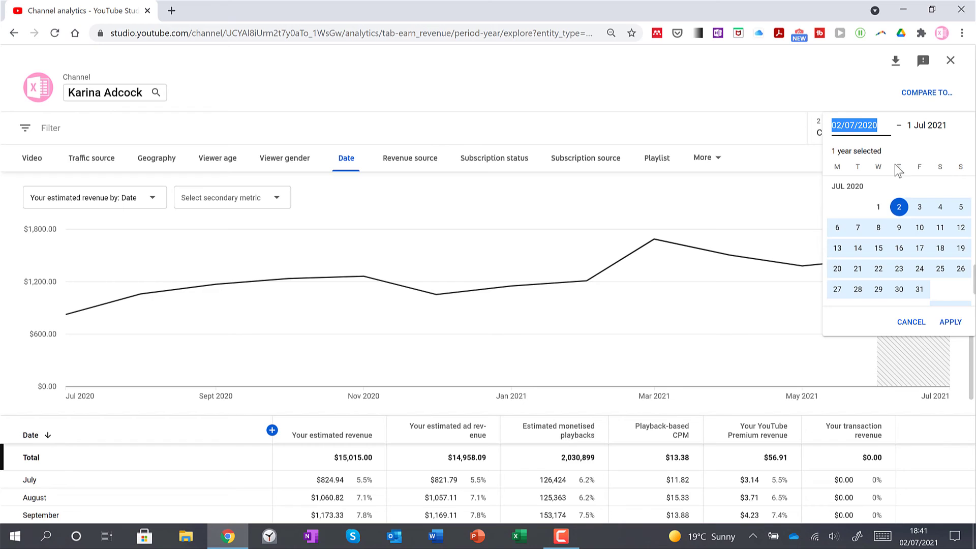
type("01/01/")
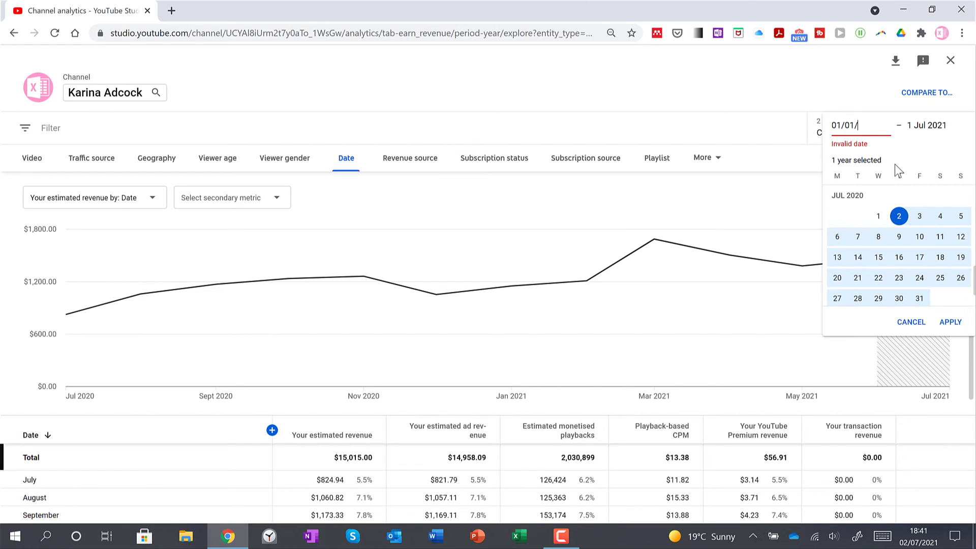
type("2019")
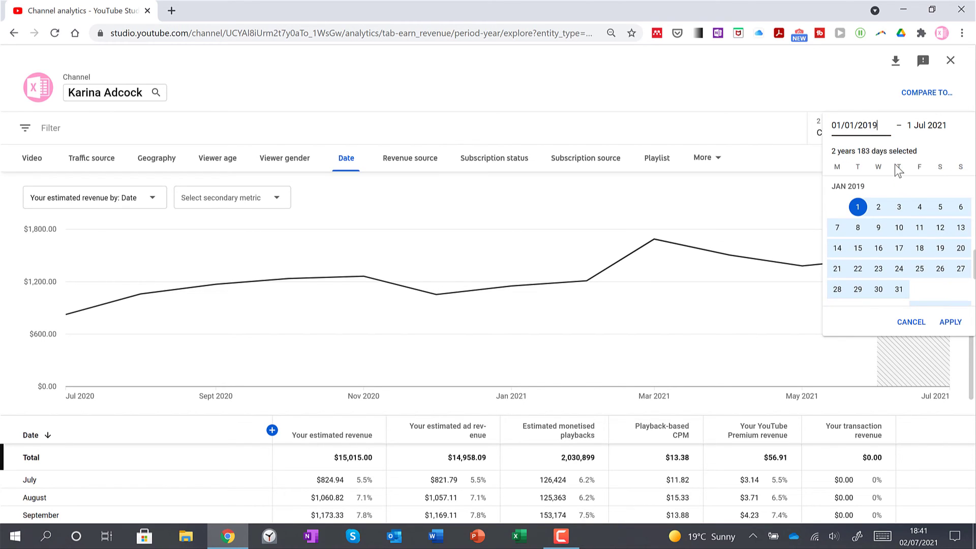
left_click(945, 324)
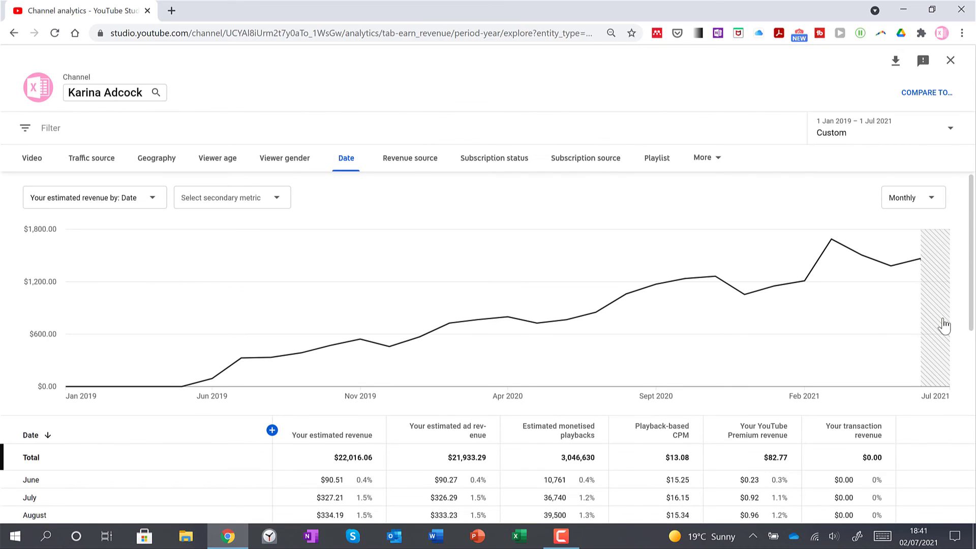
- Add Views as the secondary metric alongside estimated revenue in the chart
left_click(262, 201)
mouse_move(251, 287)
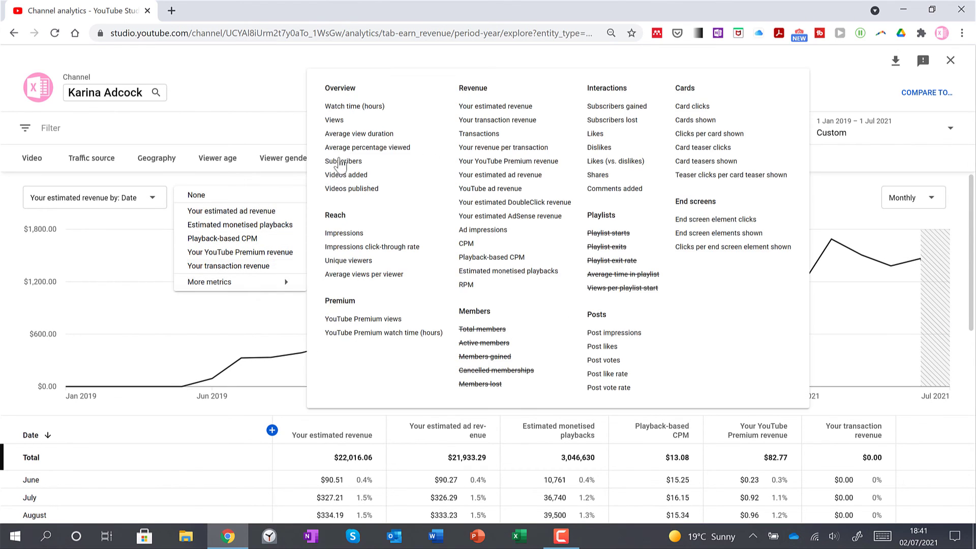
left_click(340, 122)
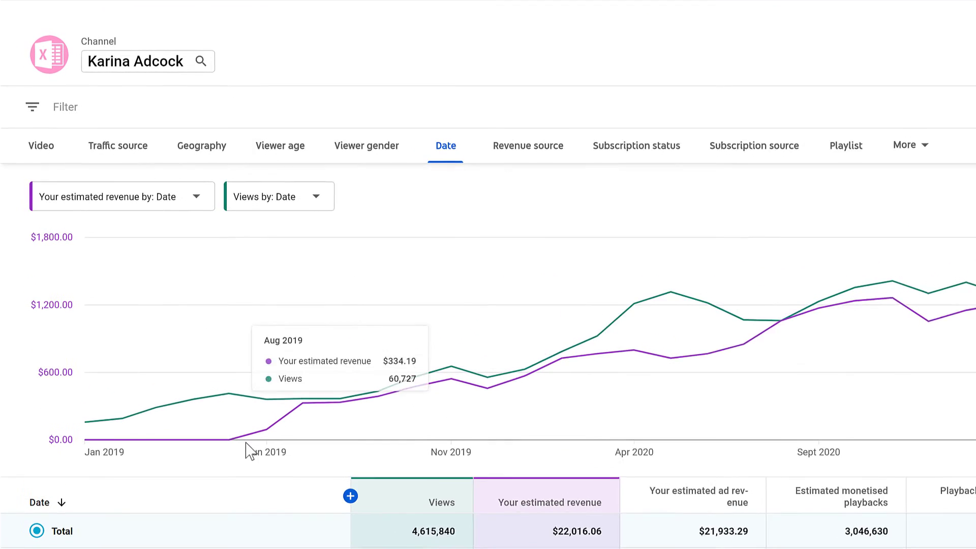
- Compare monthly views with estimated revenue from June 2019 to June 2021 in the chart and in the monthly table
mouse_move(268, 436)
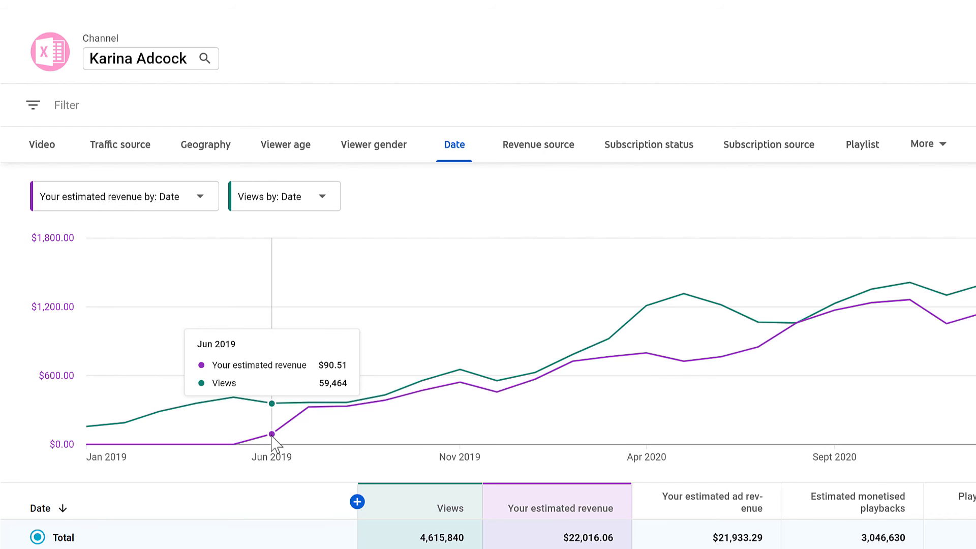
mouse_move(305, 409)
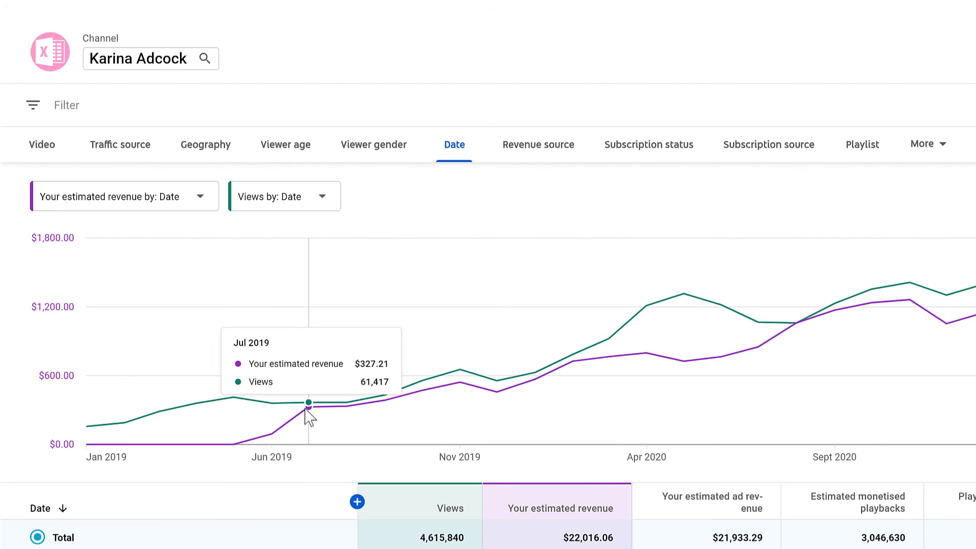
mouse_move(379, 405)
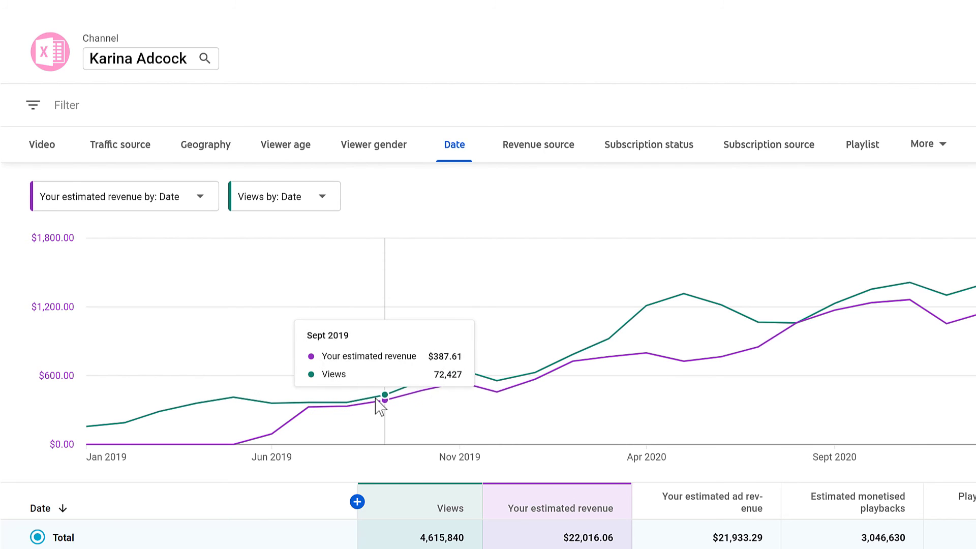
mouse_move(457, 387)
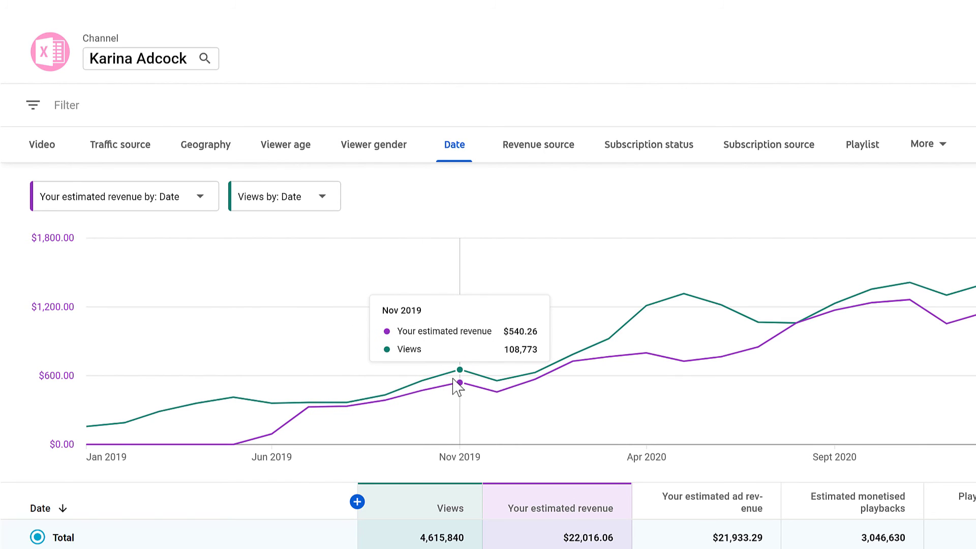
mouse_move(498, 393)
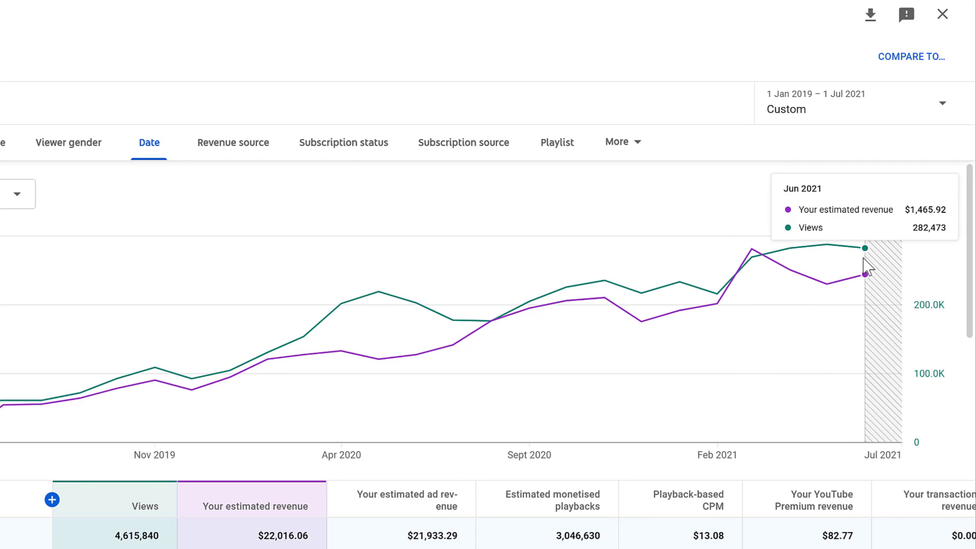
scroll(436, 386, "down", 4)
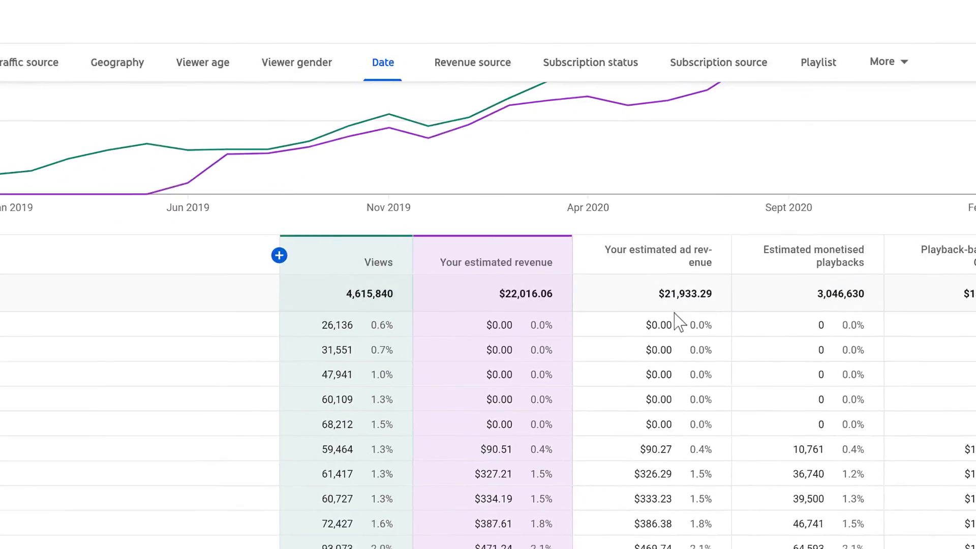
scroll(679, 323, "down", 10)
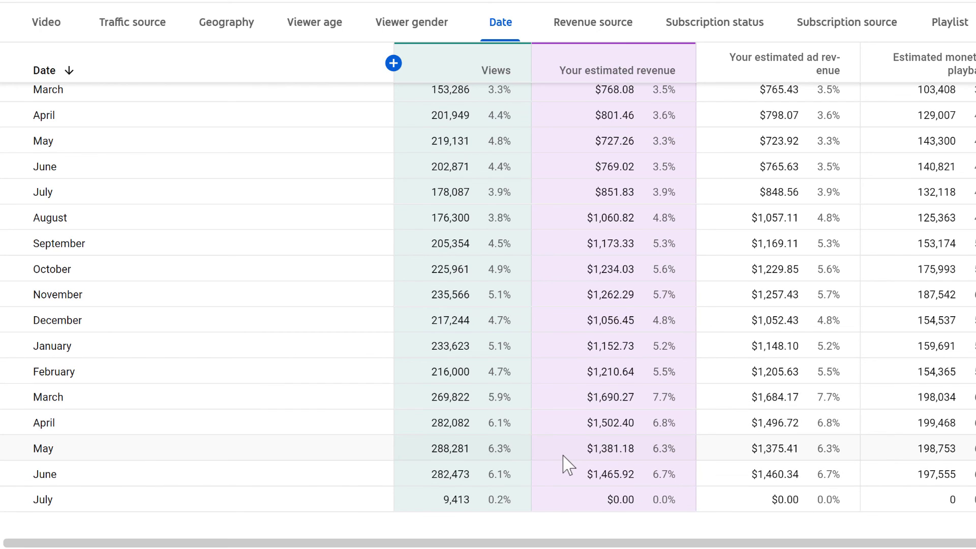
scroll(562, 448, "up", 15)
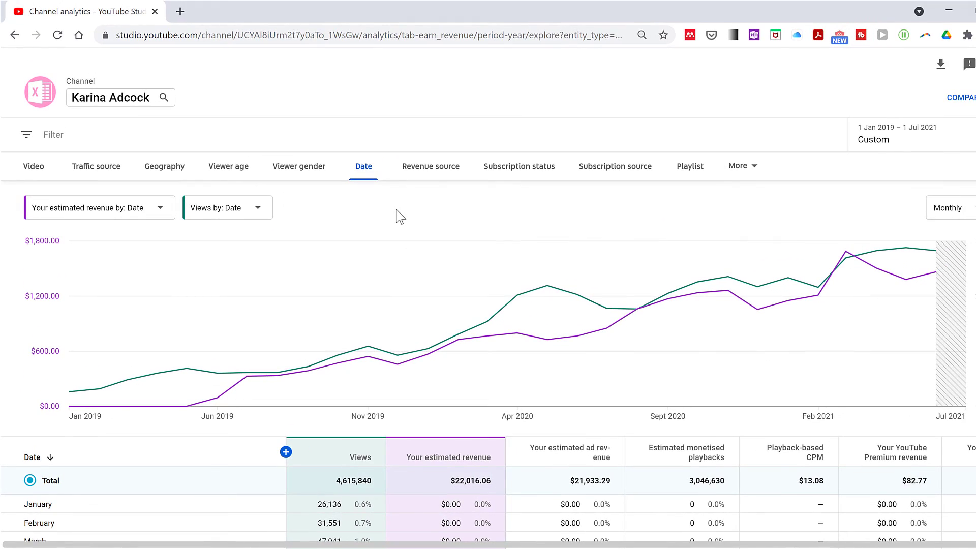